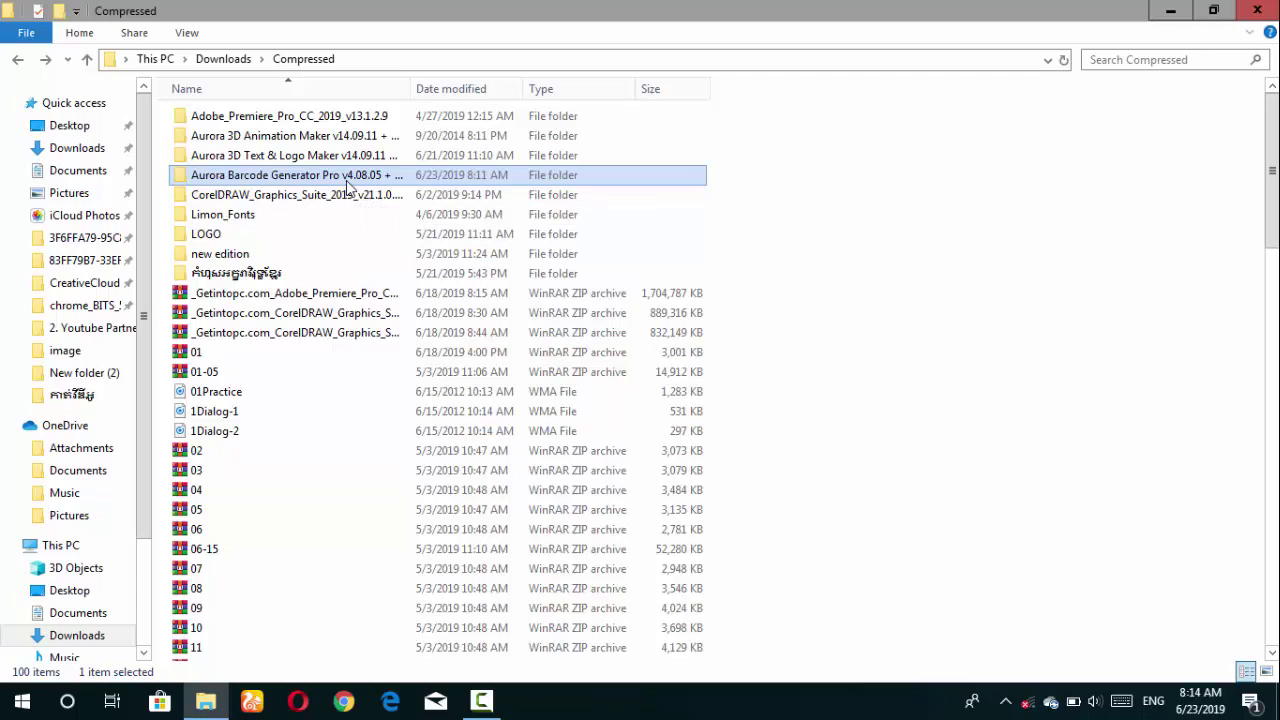
# Open the Aurora Barcode Generator Pro v4.08.05 folder and its identically named subfolder, and refresh the file listing
pyautogui.rightClick(347, 180)
pyautogui.click(391, 193)
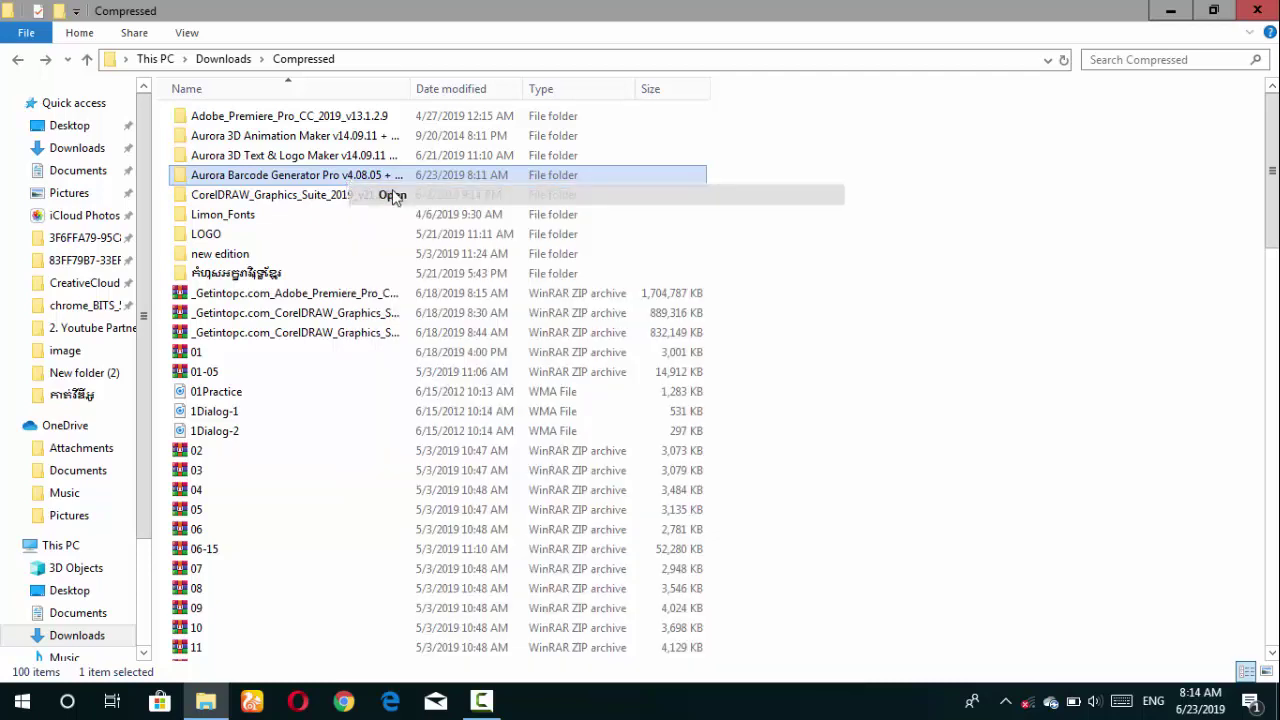
pyautogui.click(352, 134)
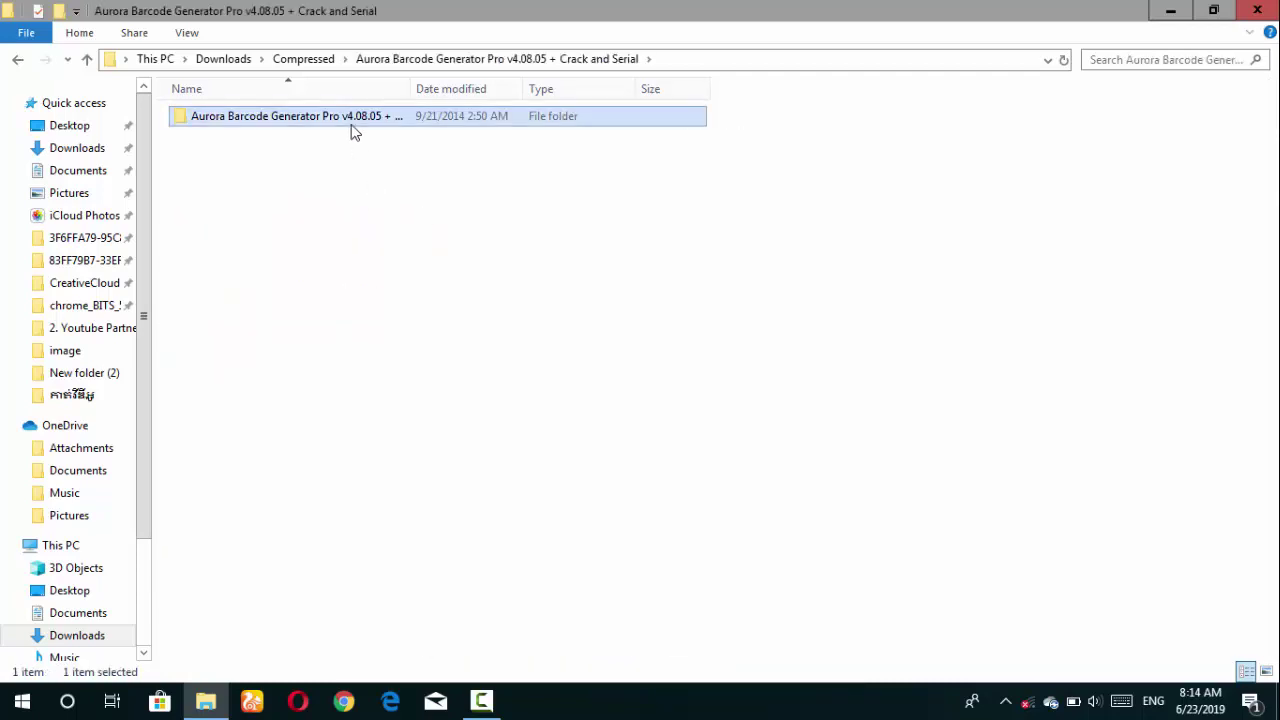
pyautogui.click(351, 125)
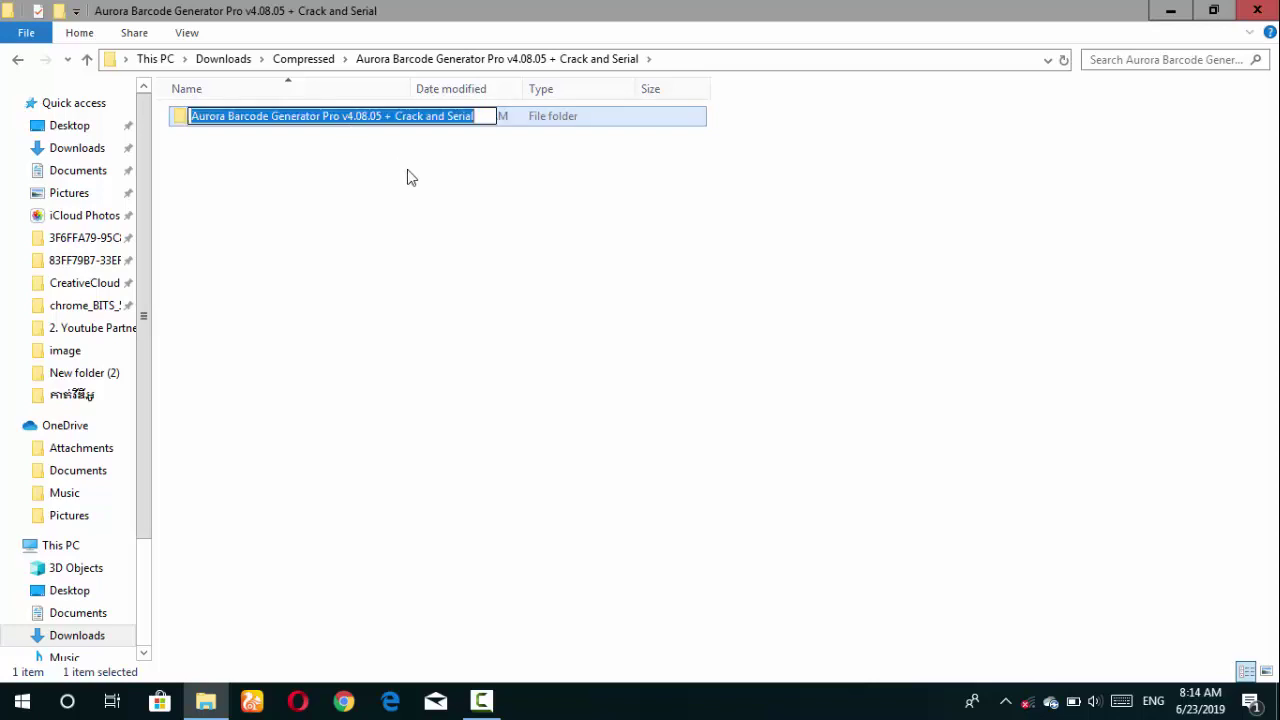
pyautogui.click(449, 126)
pyautogui.doubleClick(449, 126)
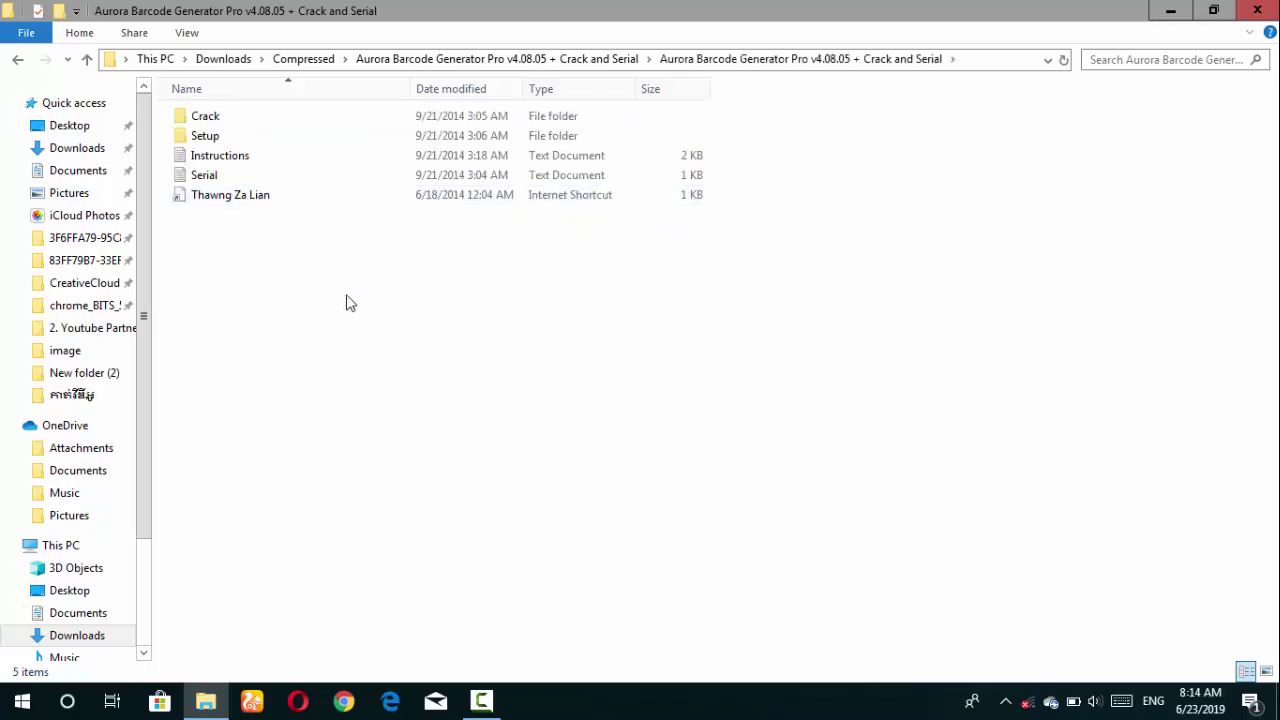
pyautogui.rightClick(305, 268)
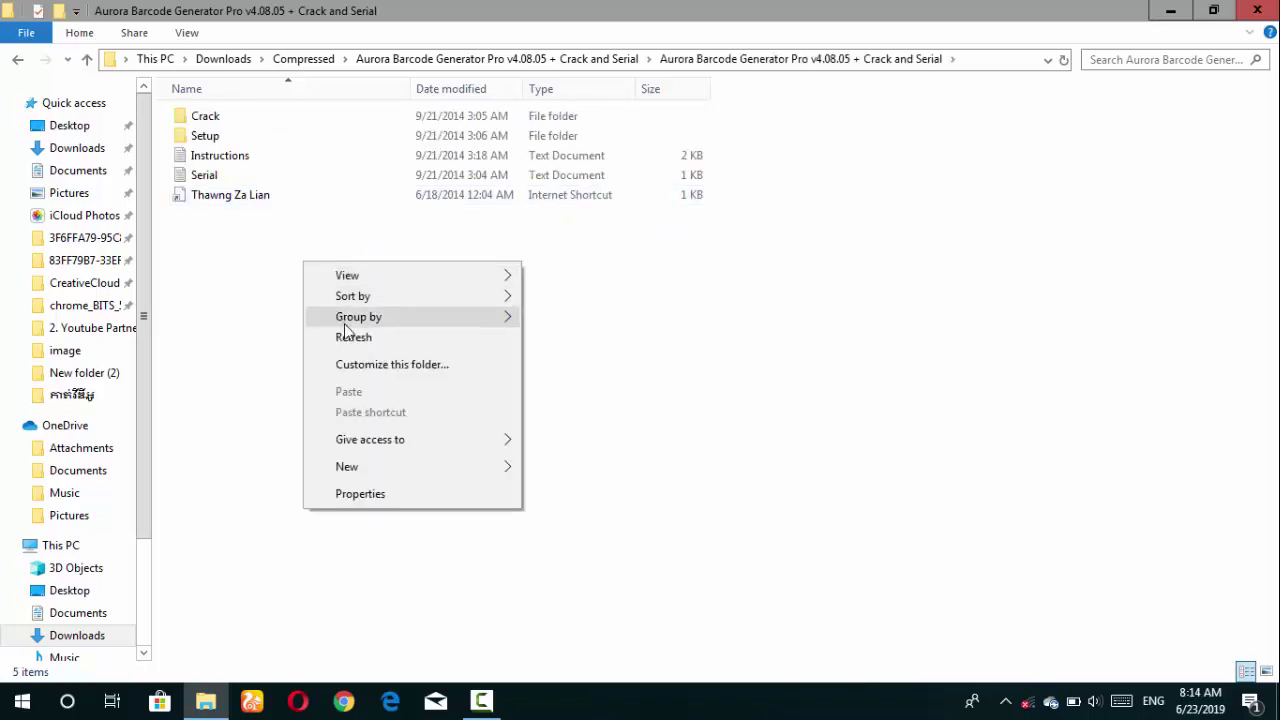
pyautogui.click(350, 336)
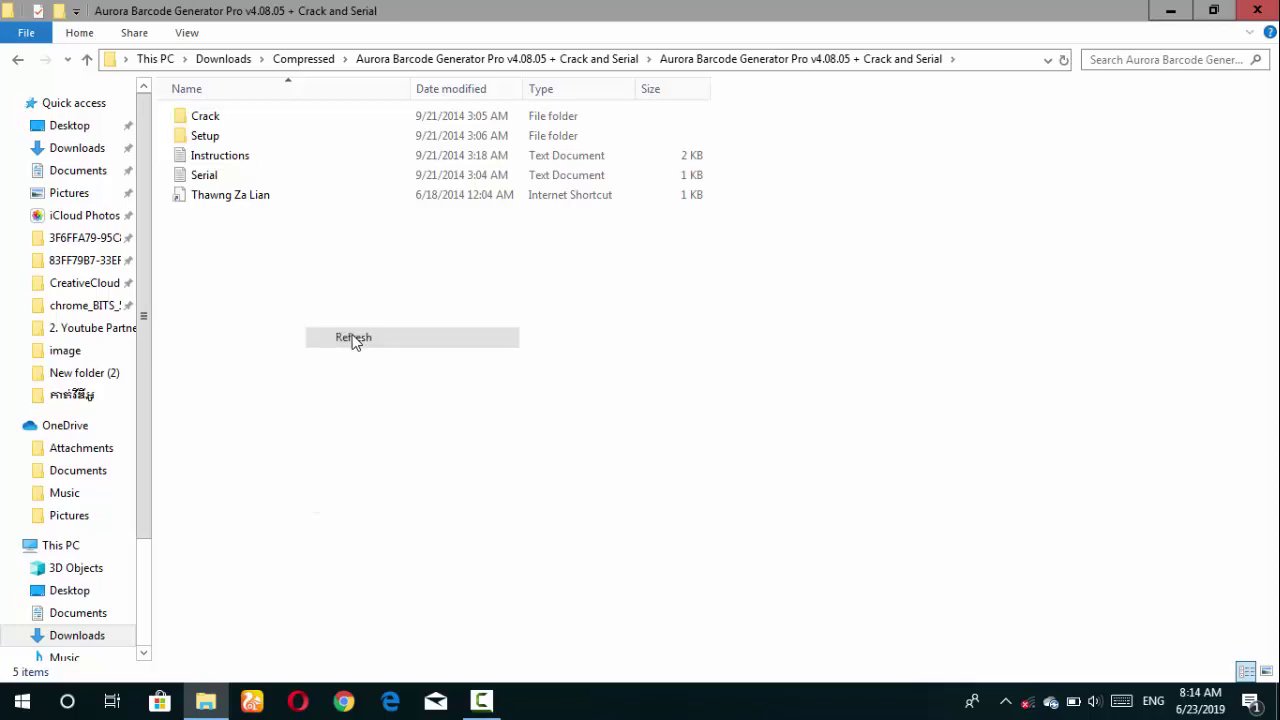
# Open the Setup folder and run the BarcodeGenerator installer as administrator
pyautogui.click(245, 139)
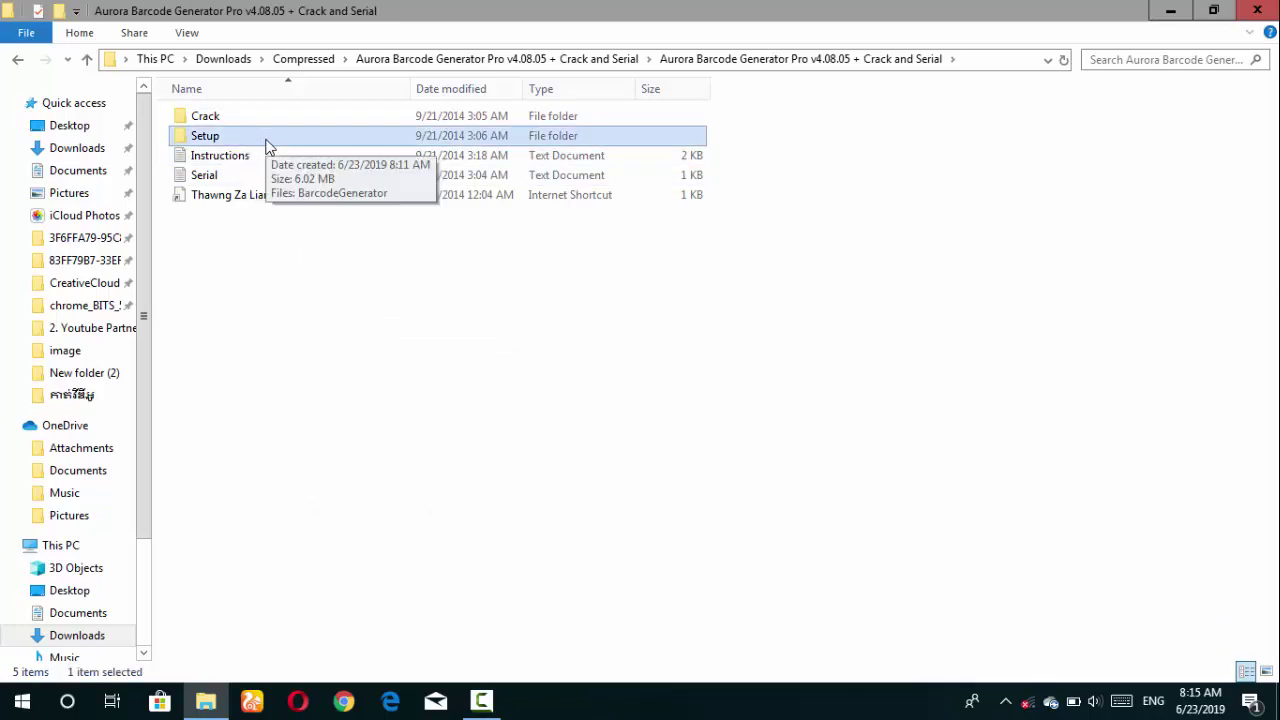
pyautogui.doubleClick(266, 141)
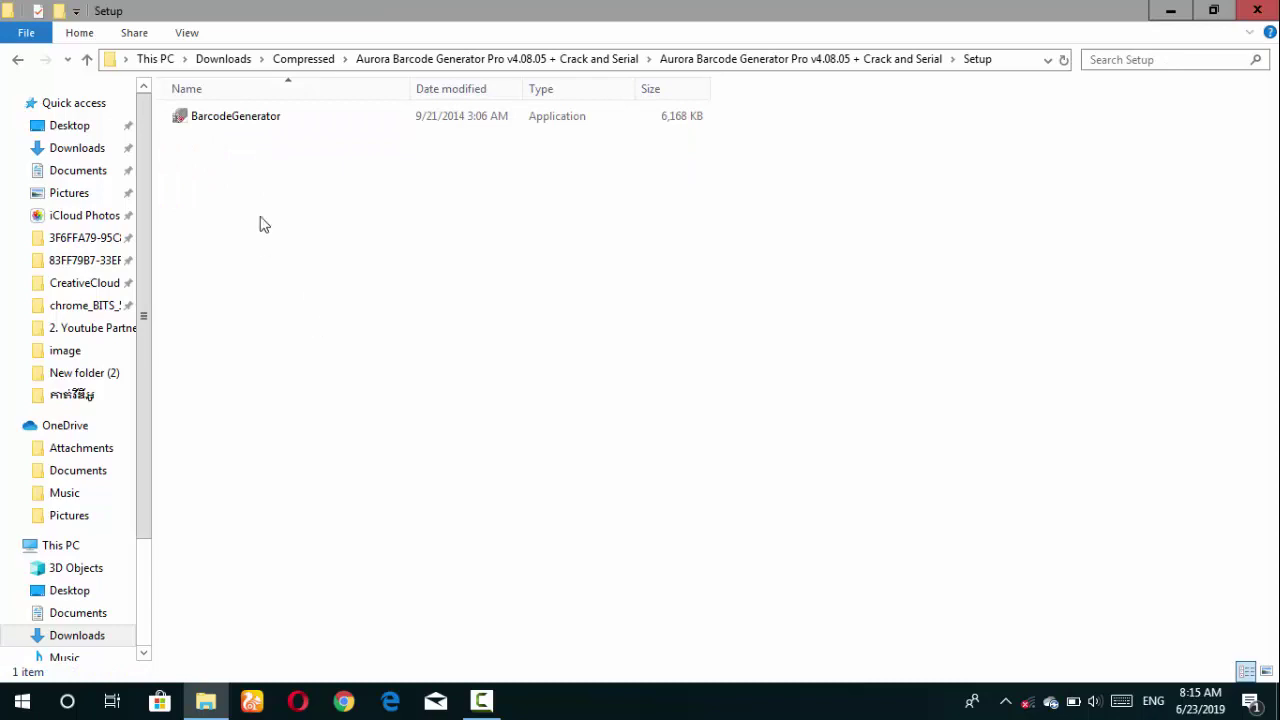
pyautogui.click(281, 122)
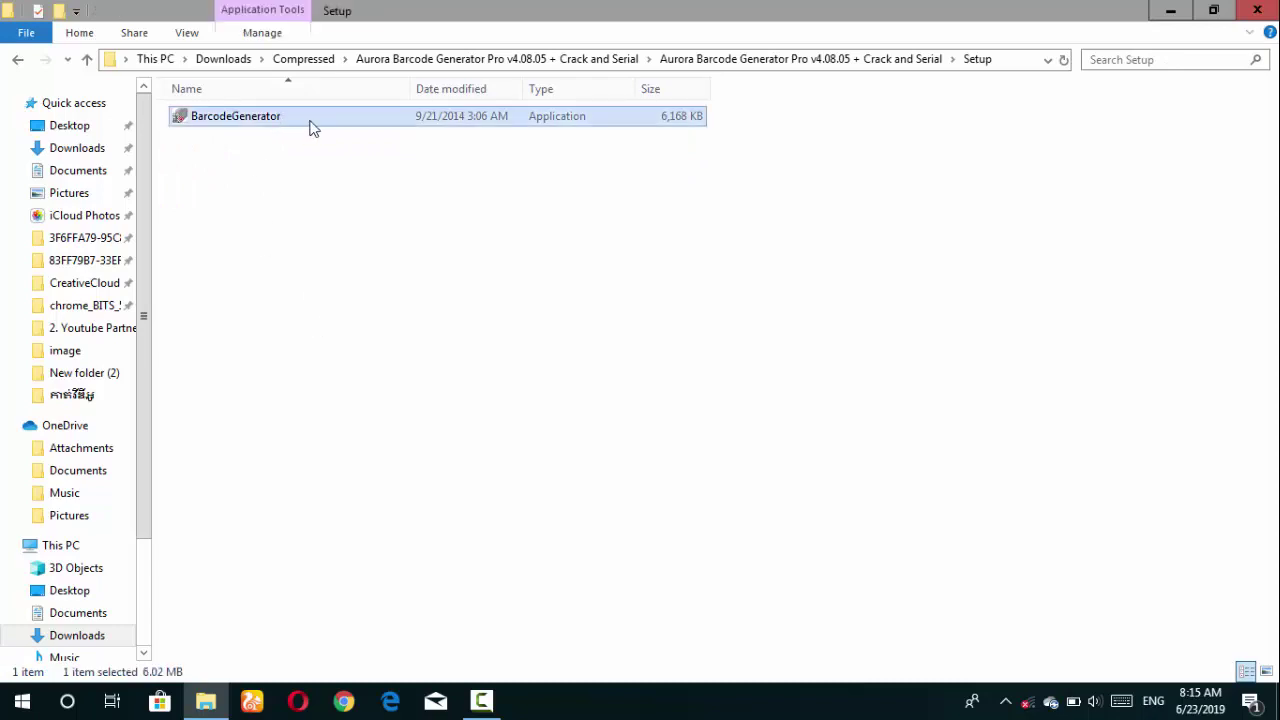
pyautogui.rightClick(309, 125)
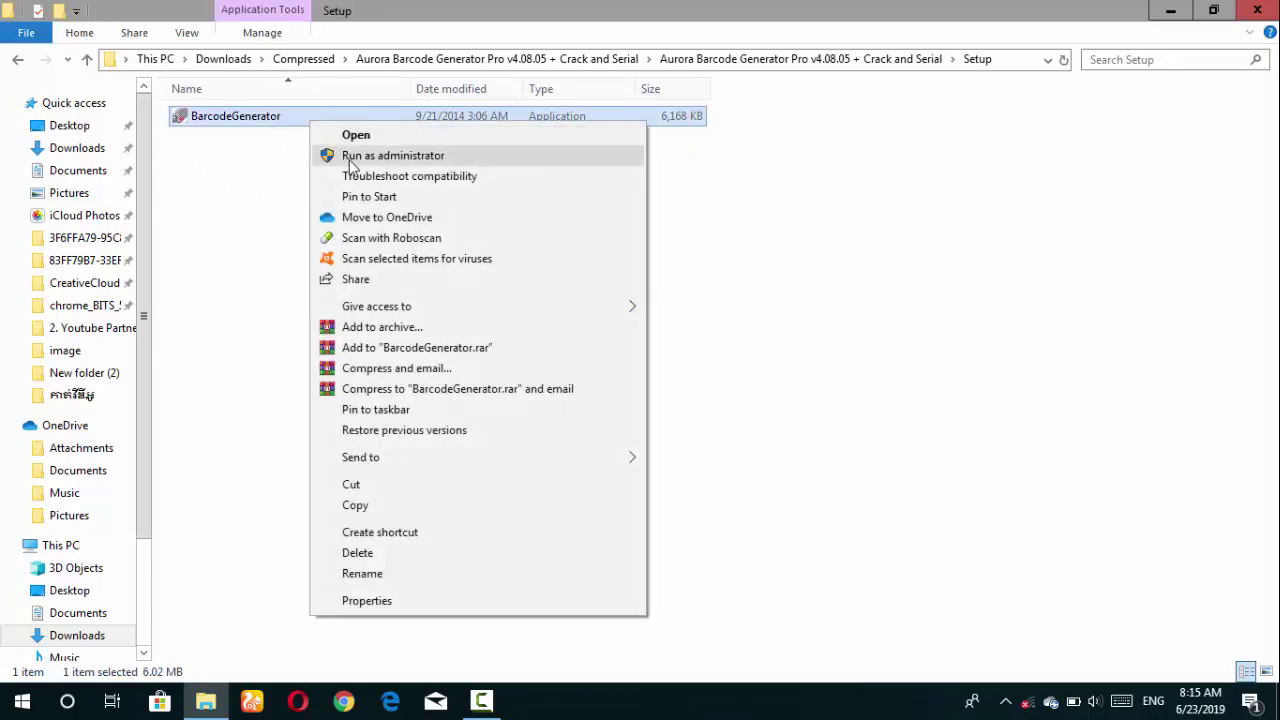
pyautogui.click(424, 158)
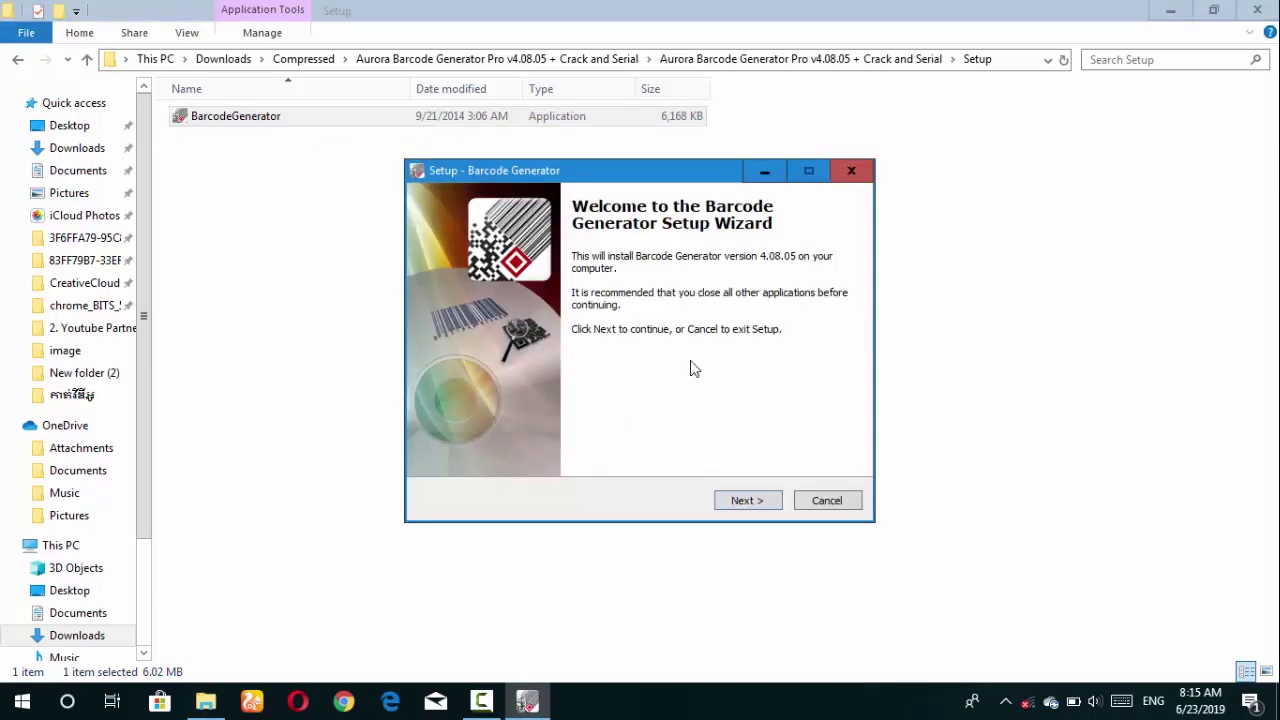
# Proceed past the setup welcome page and accept the license agreement
pyautogui.click(751, 501)
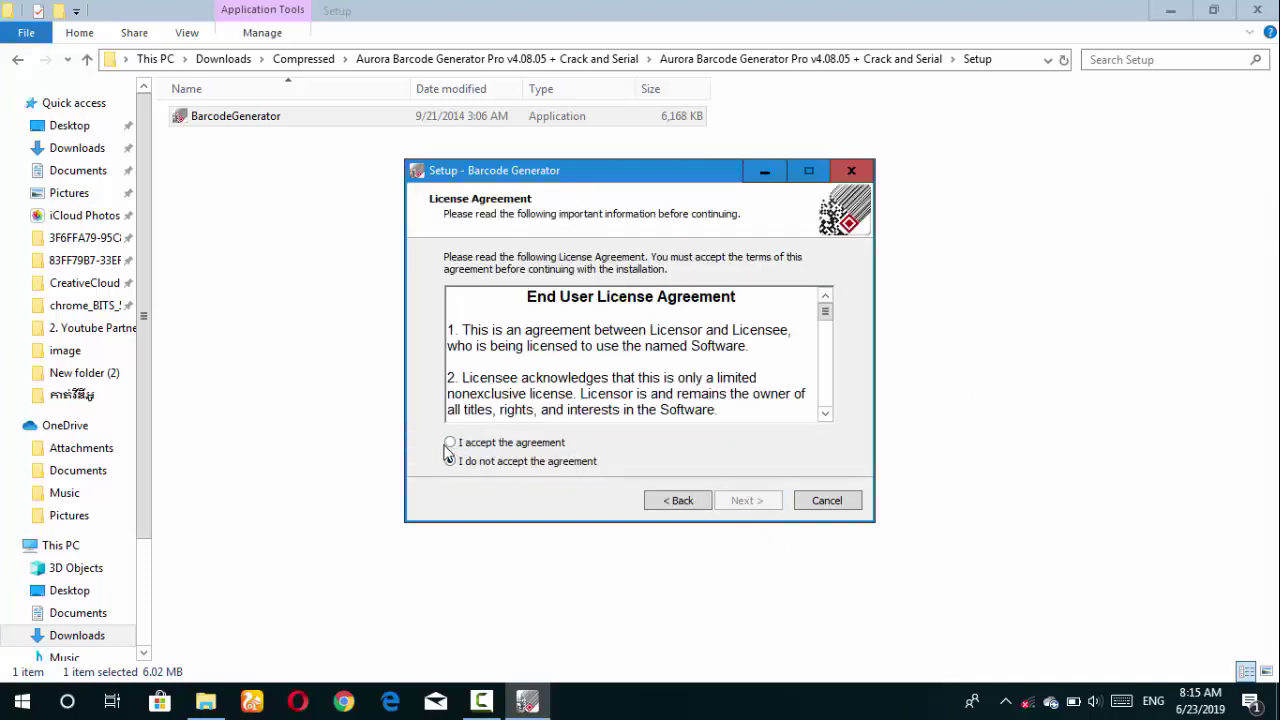
pyautogui.click(452, 444)
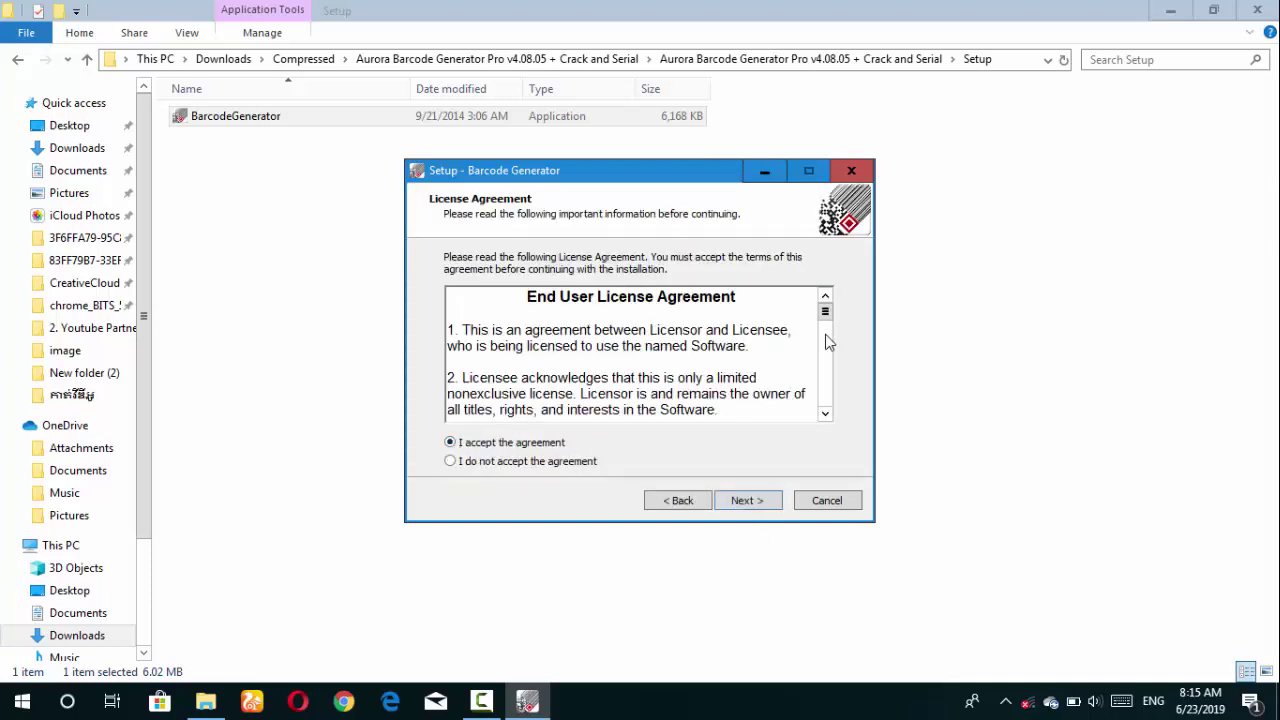
pyautogui.moveTo(826, 306); pyautogui.dragTo(826, 397)
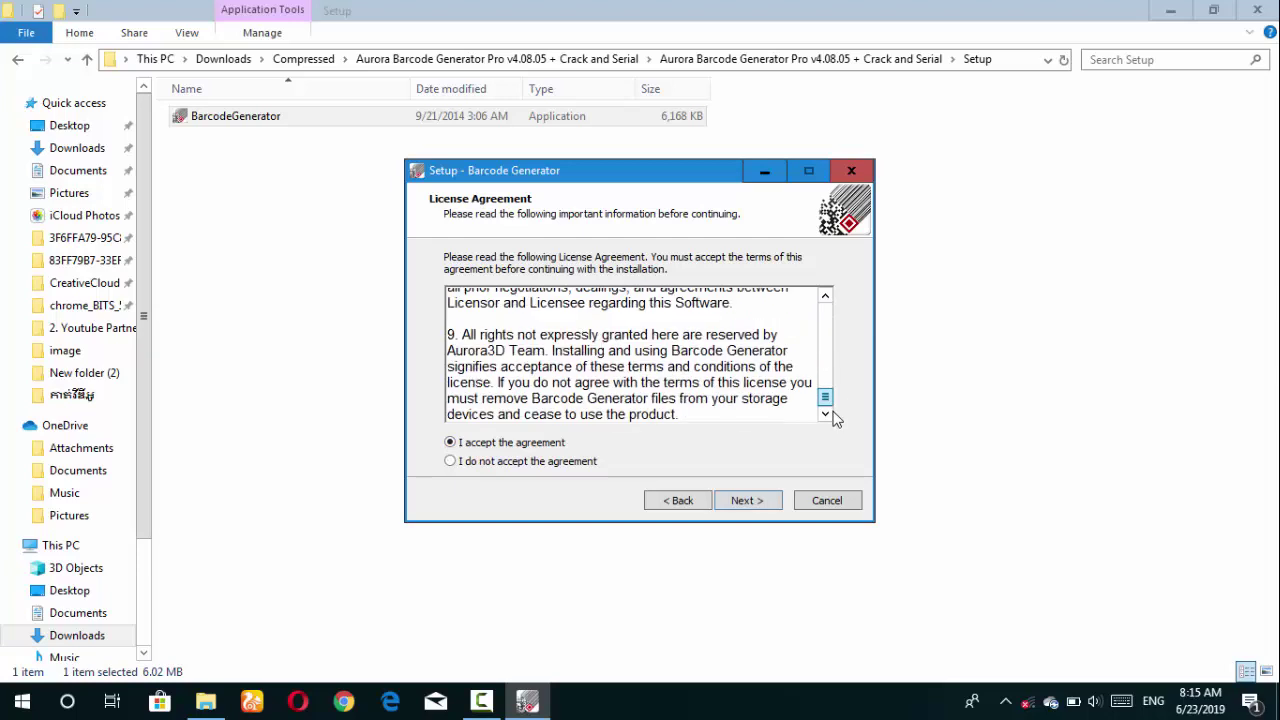
pyautogui.click(760, 502)
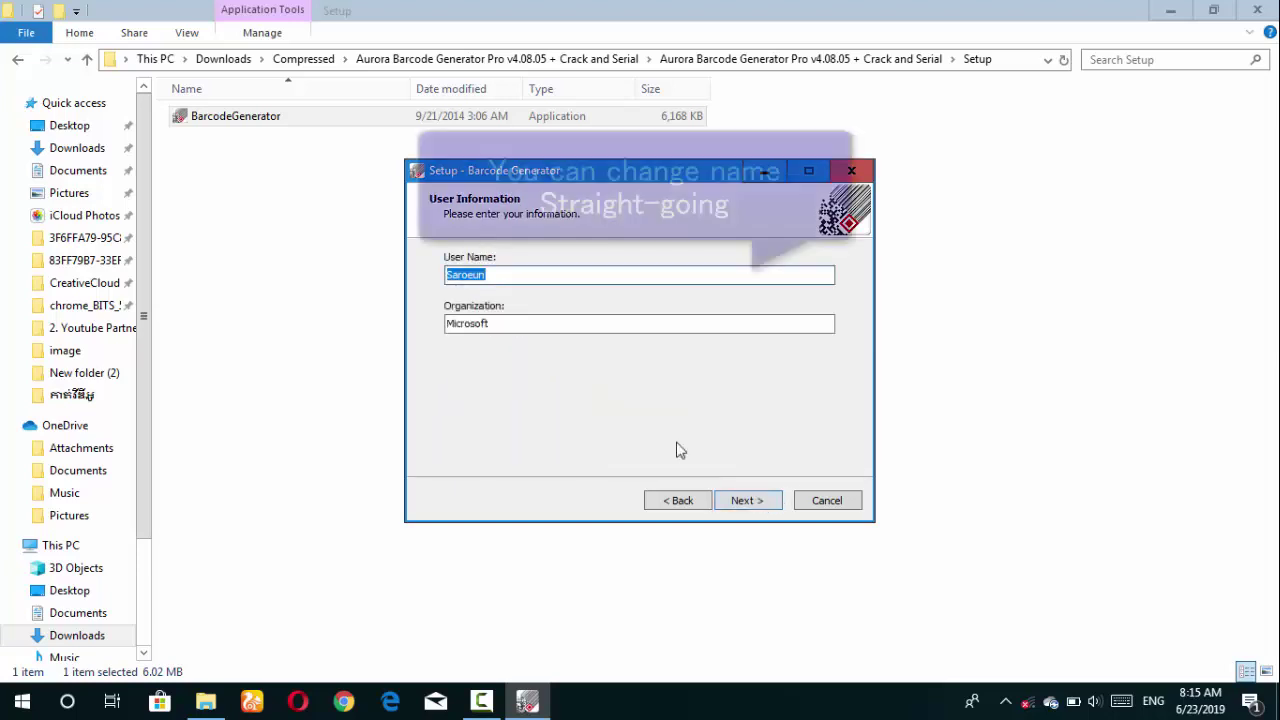
# Keep the prefilled user information, the destination C:\Program Files (x86)\Barcode Generator and the Start Menu folder Barcode Generator
pyautogui.click(601, 270)
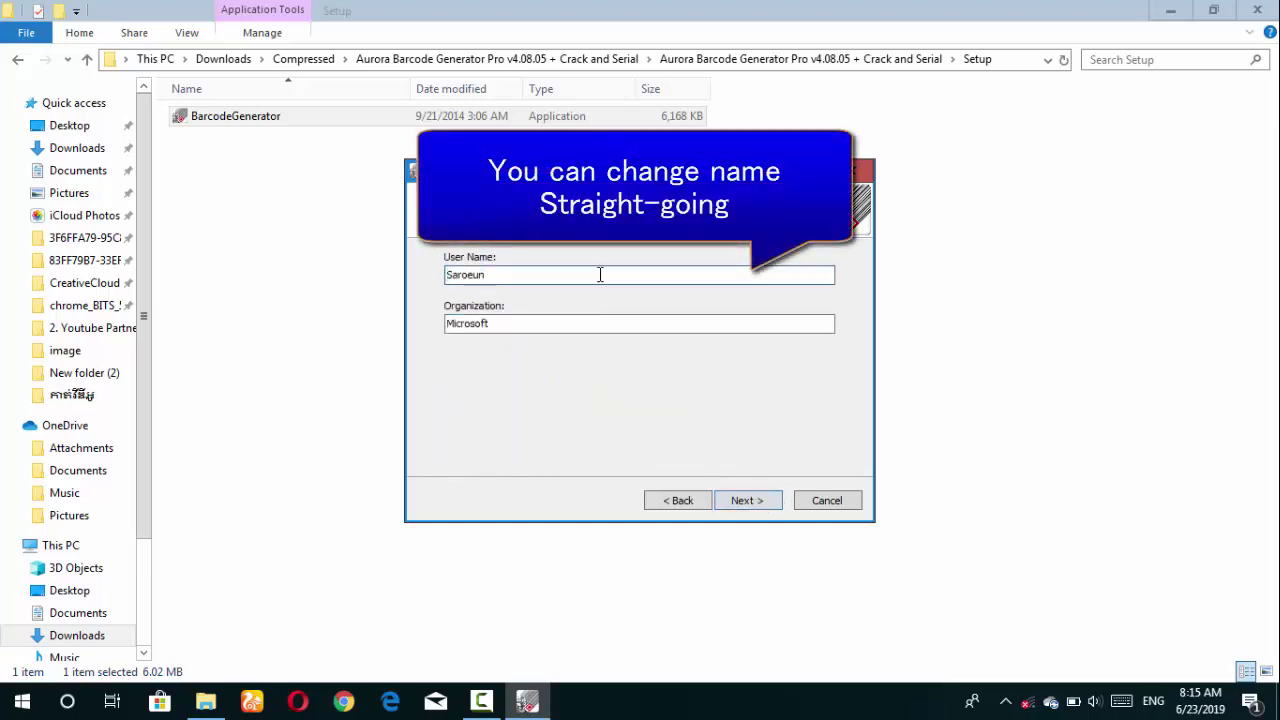
pyautogui.click(571, 331)
pyautogui.click(741, 501)
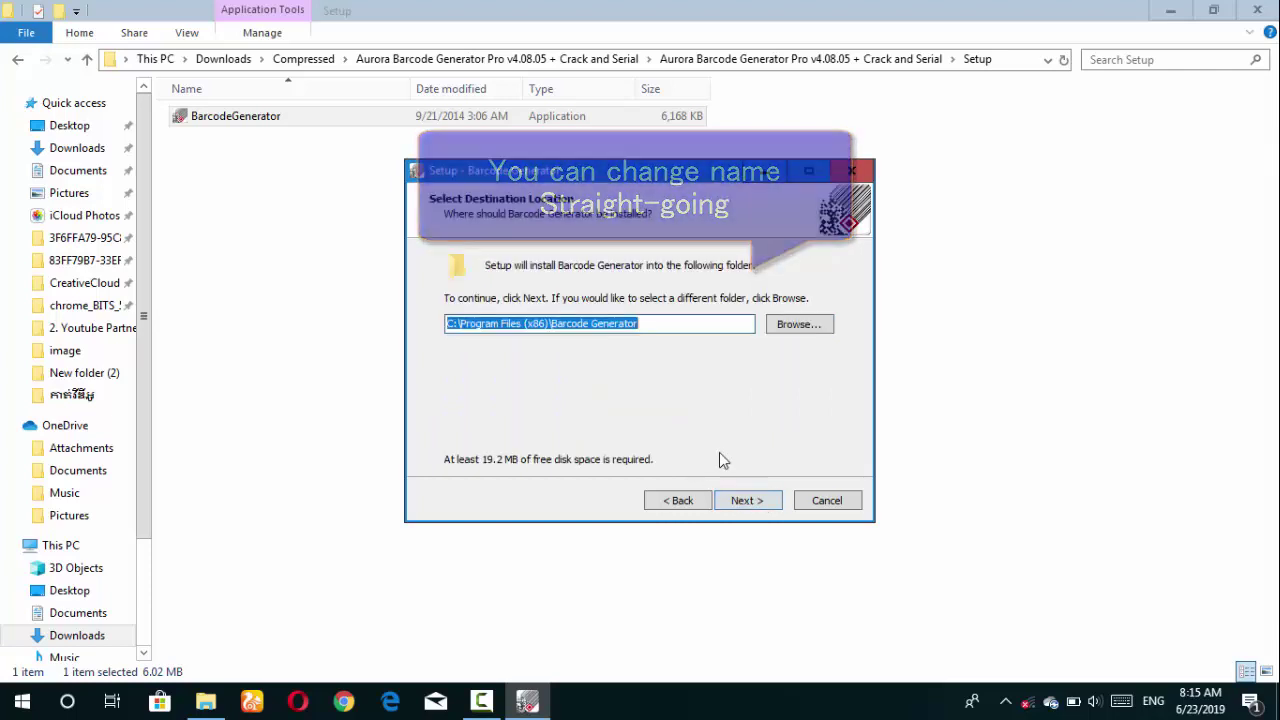
pyautogui.click(656, 320)
pyautogui.click(751, 508)
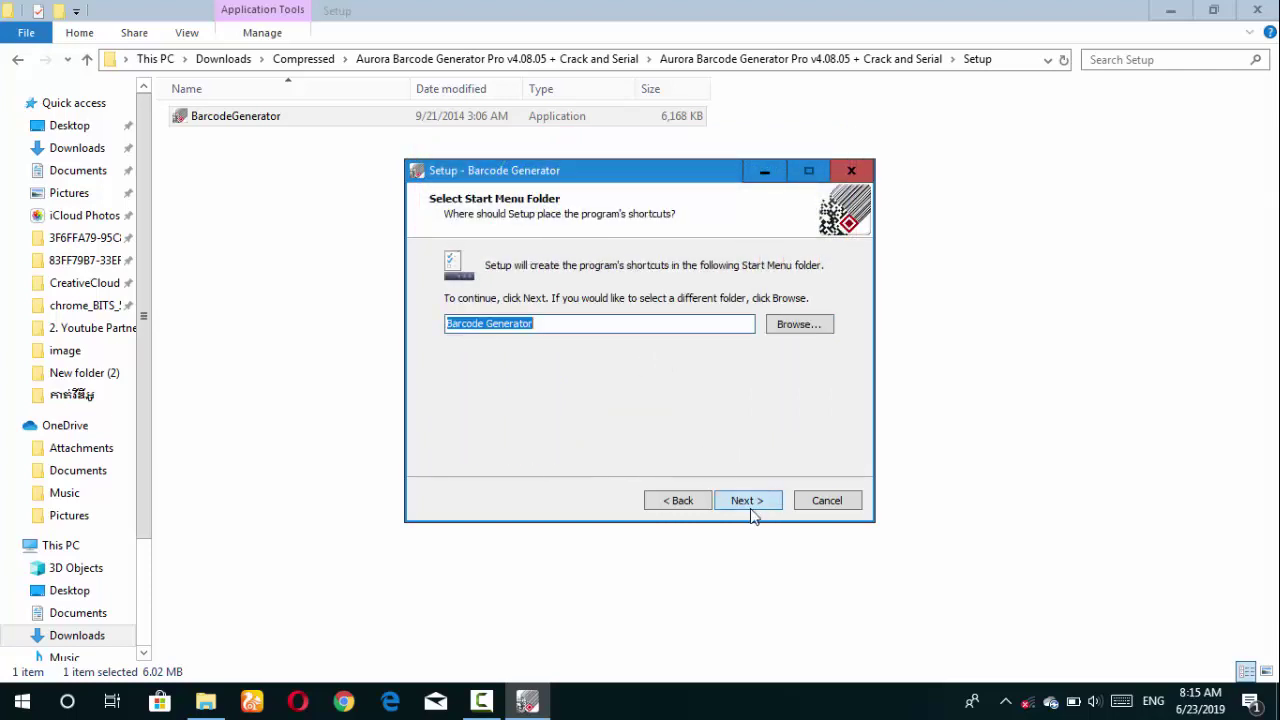
pyautogui.click(687, 318)
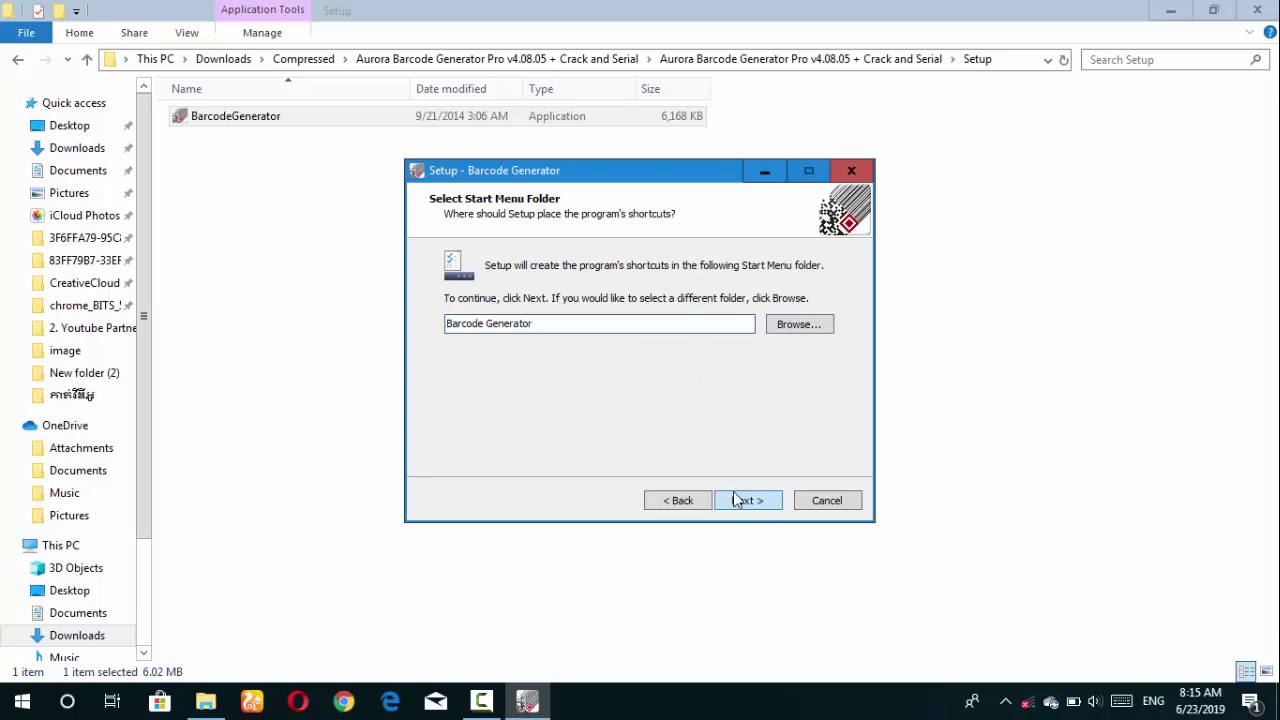
pyautogui.click(740, 500)
# Enable creating a desktop icon, install Barcode Generator, and finish setup with the option to launch the program kept on
pyautogui.click(496, 318)
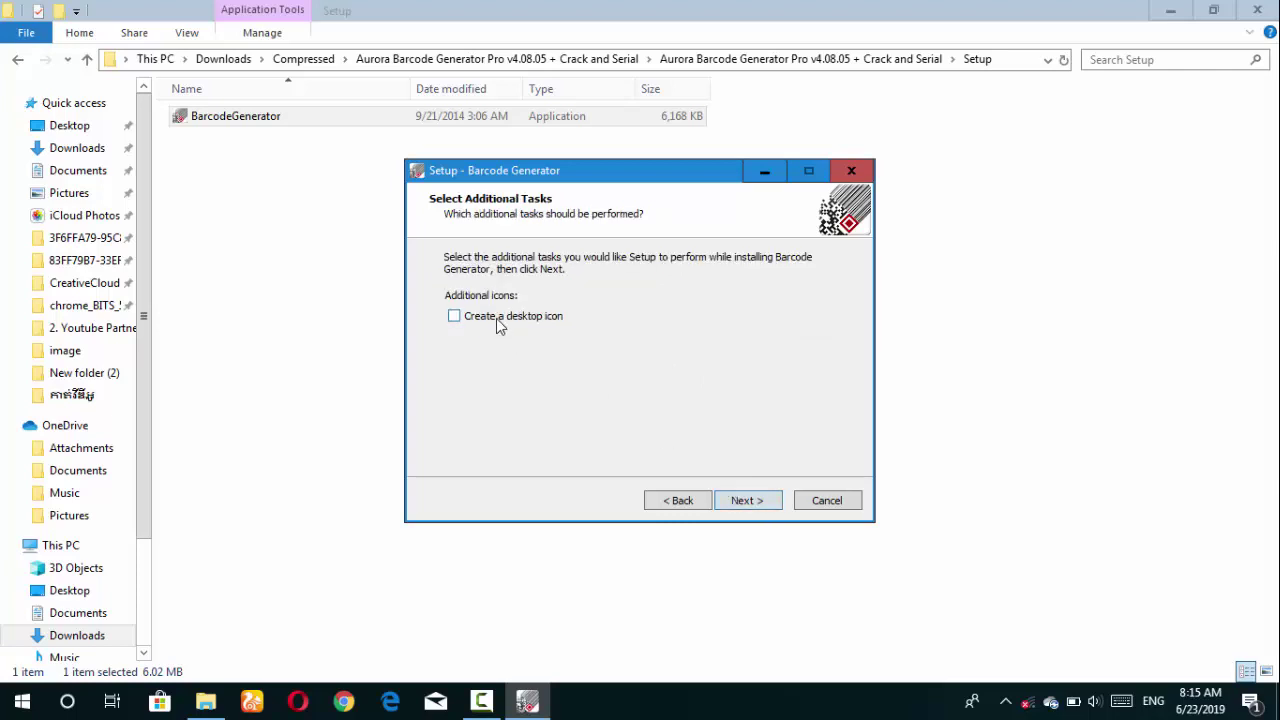
pyautogui.click(496, 318)
pyautogui.click(736, 502)
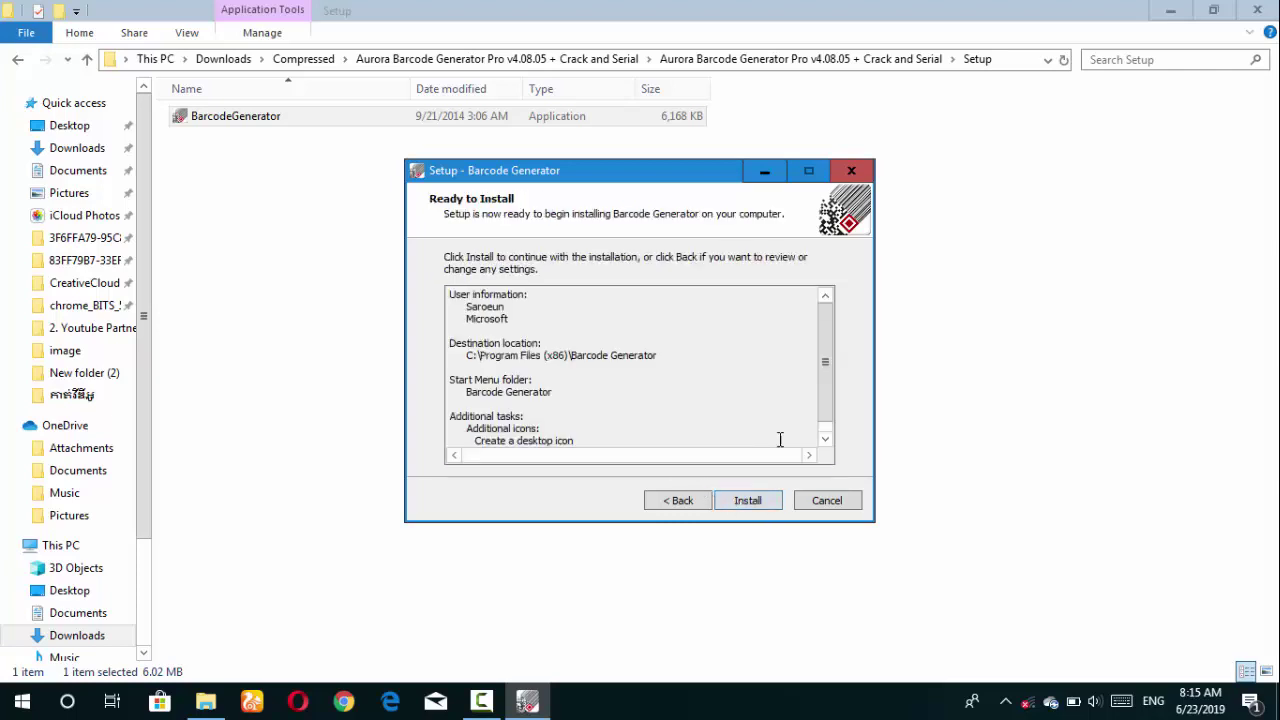
pyautogui.scroll(-1, 826, 354)
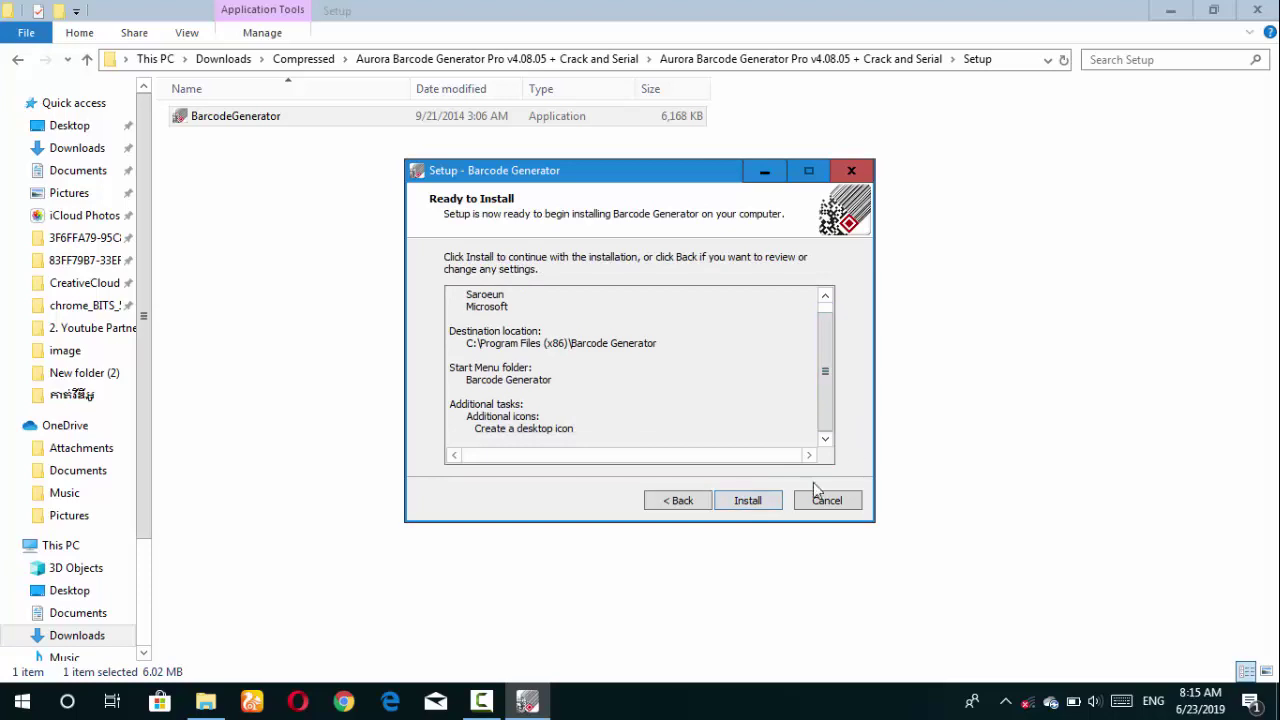
pyautogui.click(744, 505)
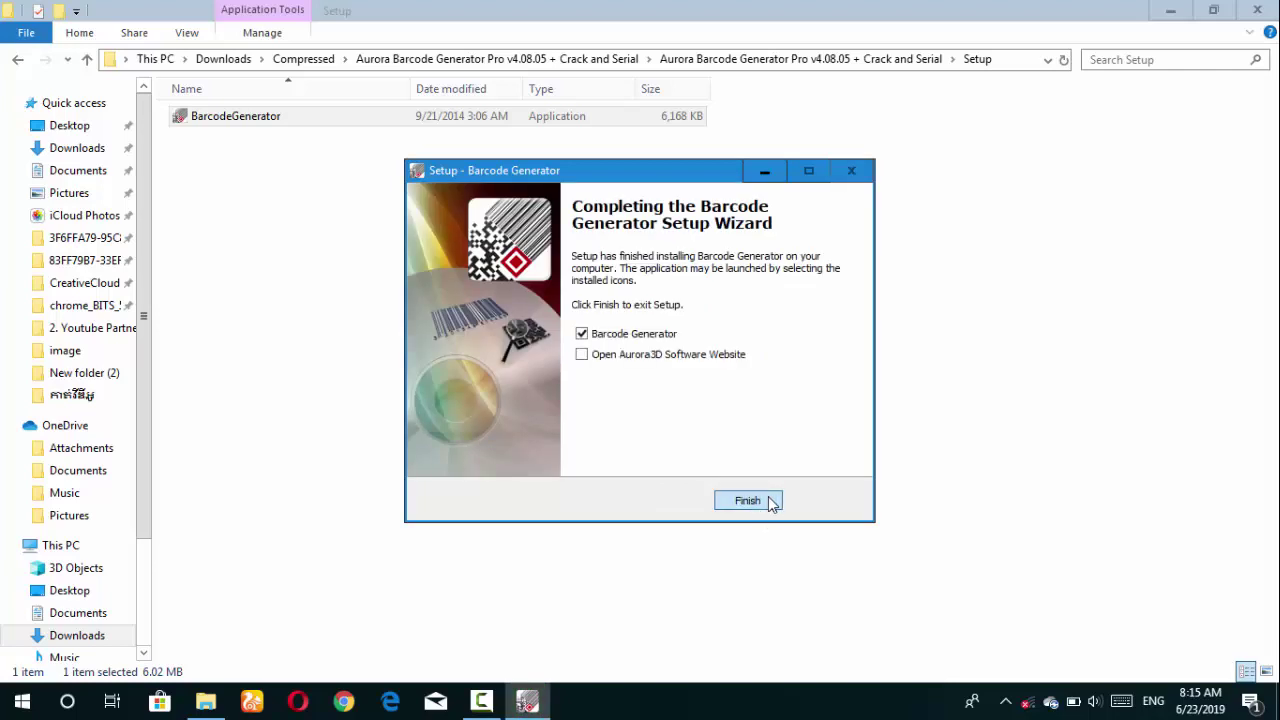
pyautogui.click(772, 503)
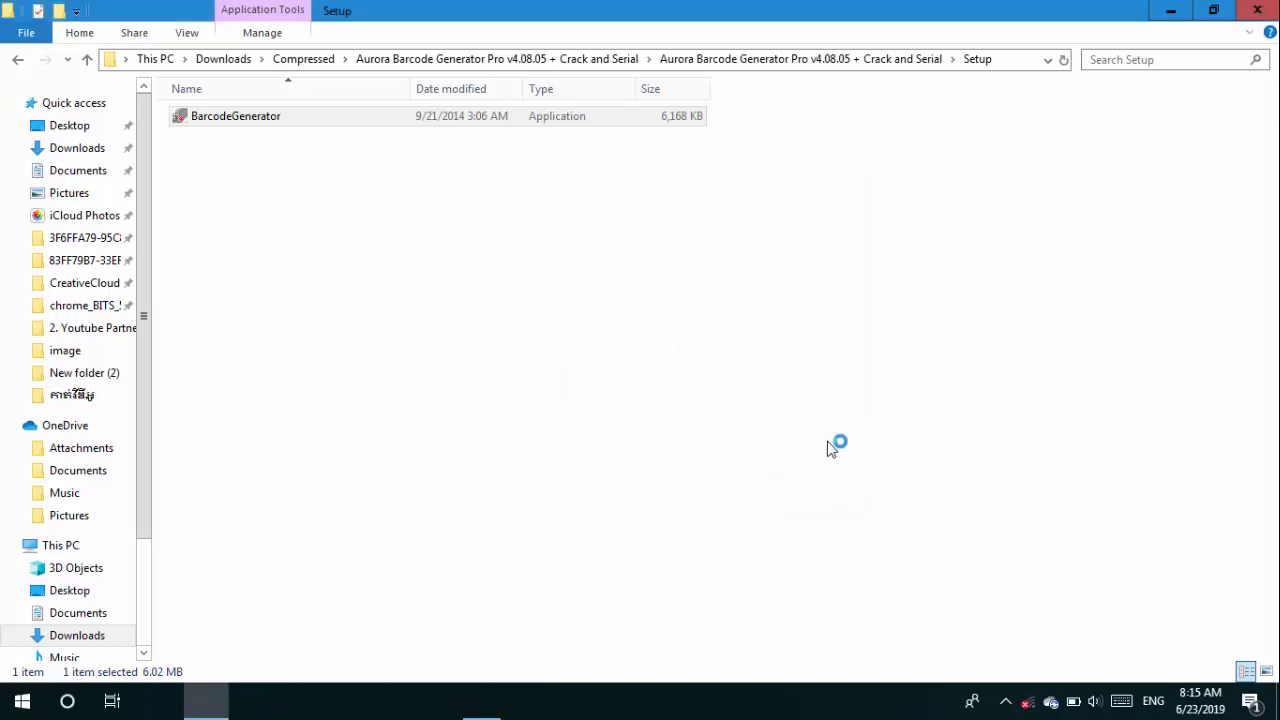
# Minimize File Explorer, browse the available barcode types, and continue to the editing page with QR Code selected
pyautogui.click(1172, 11)
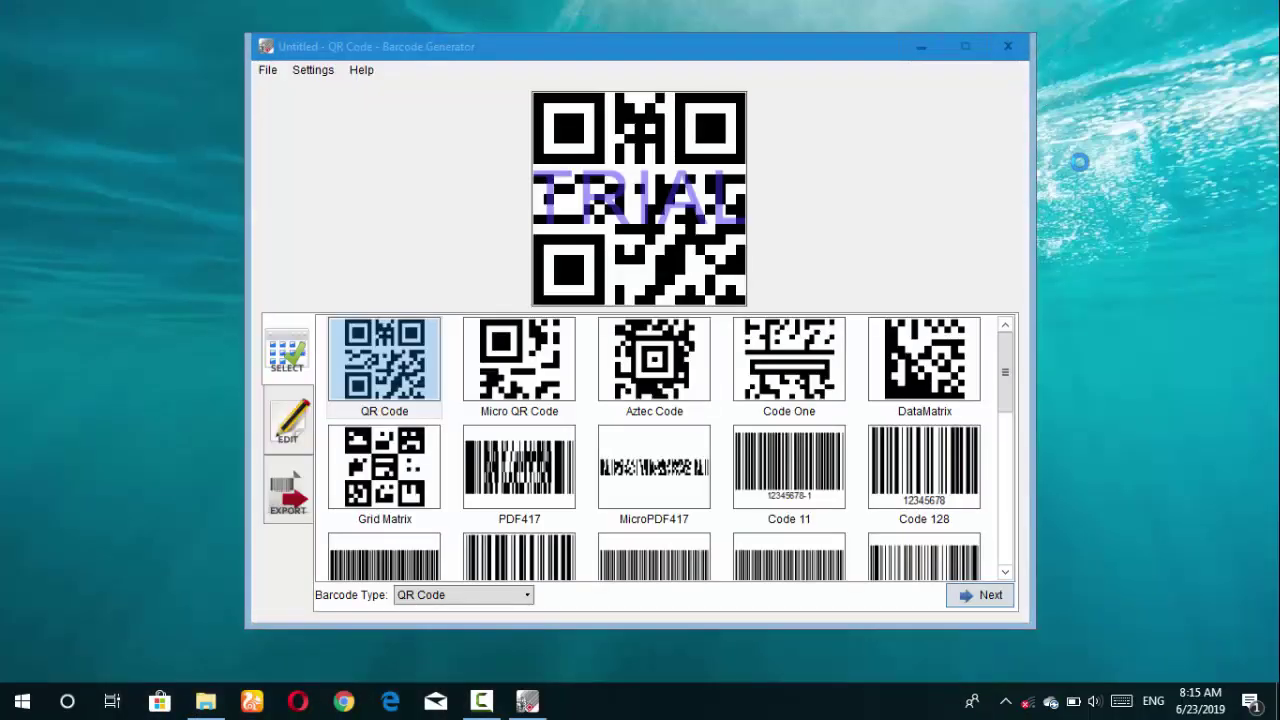
pyautogui.rightClick(1042, 92)
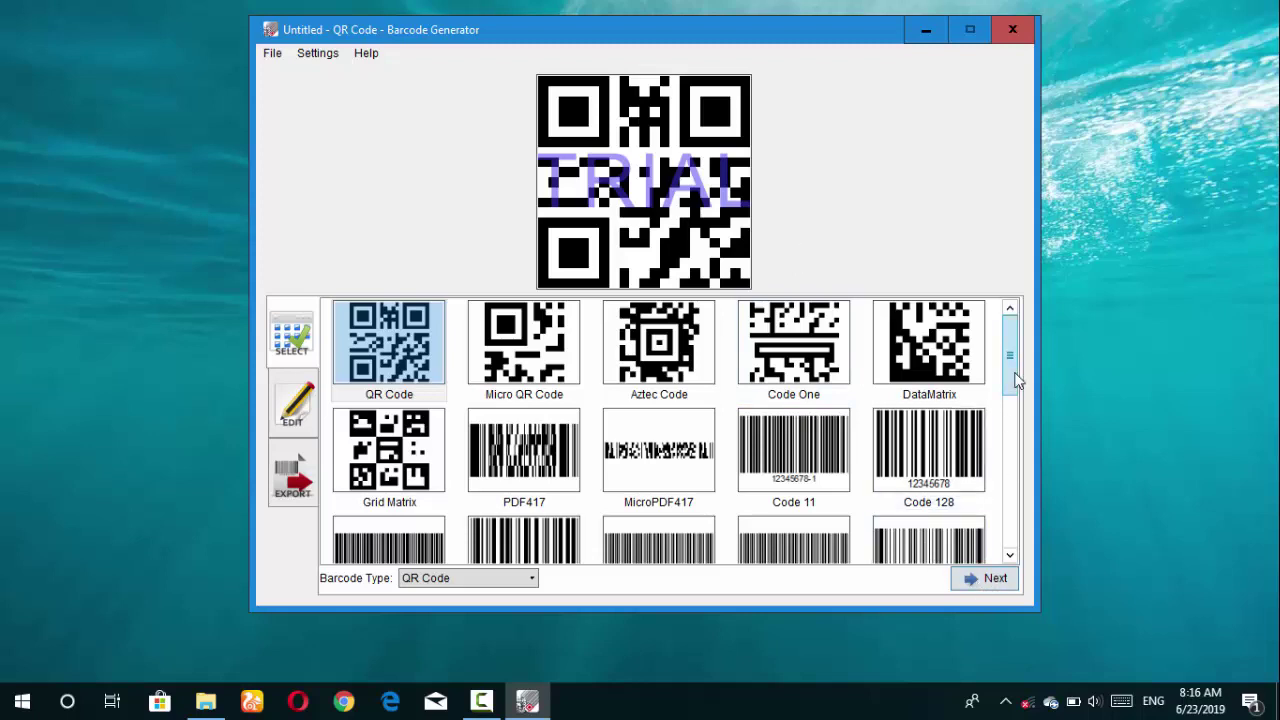
pyautogui.moveTo(1011, 384); pyautogui.dragTo(1022, 535)
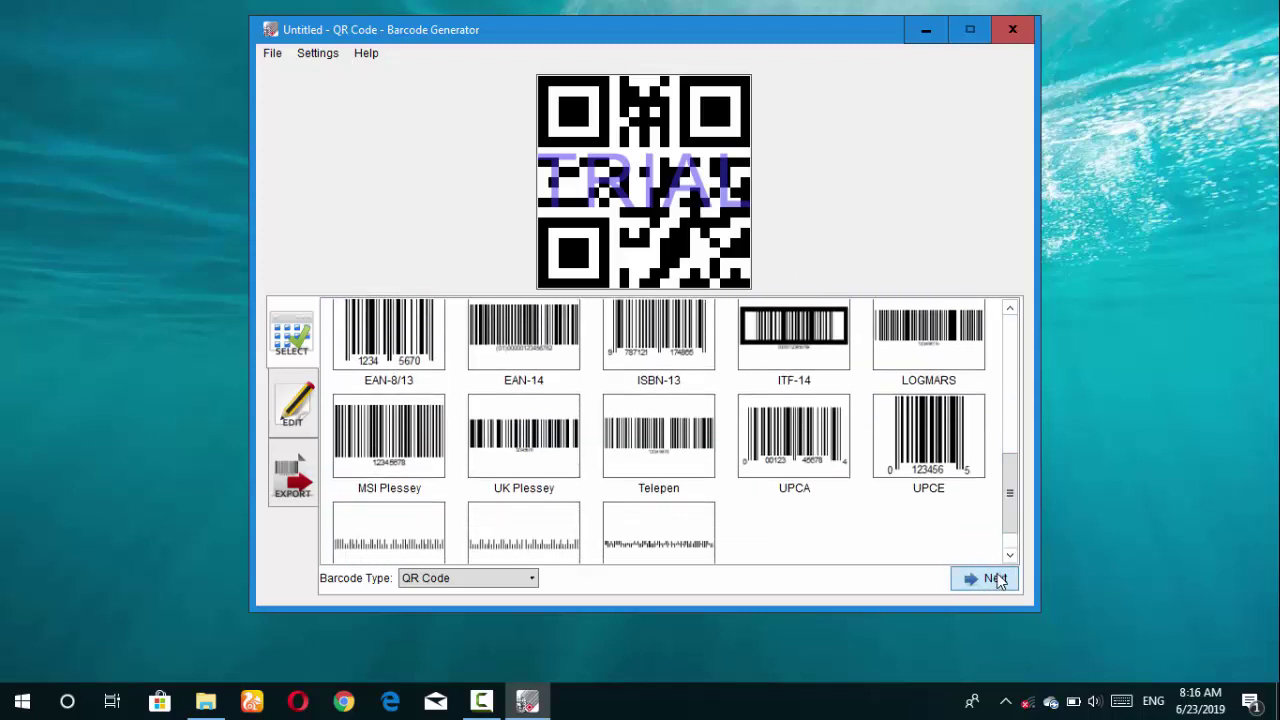
pyautogui.click(996, 579)
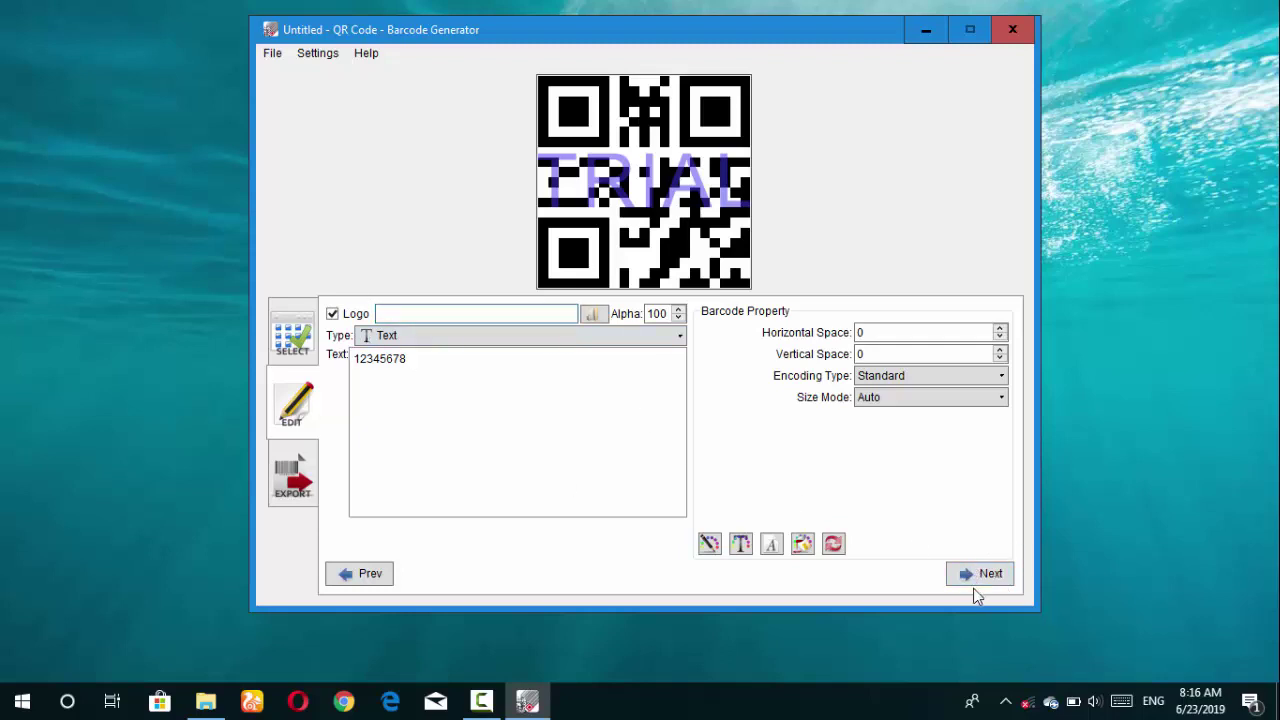
# Check the version and license status in Barcode Generator's About information, and close it
pyautogui.click(365, 54)
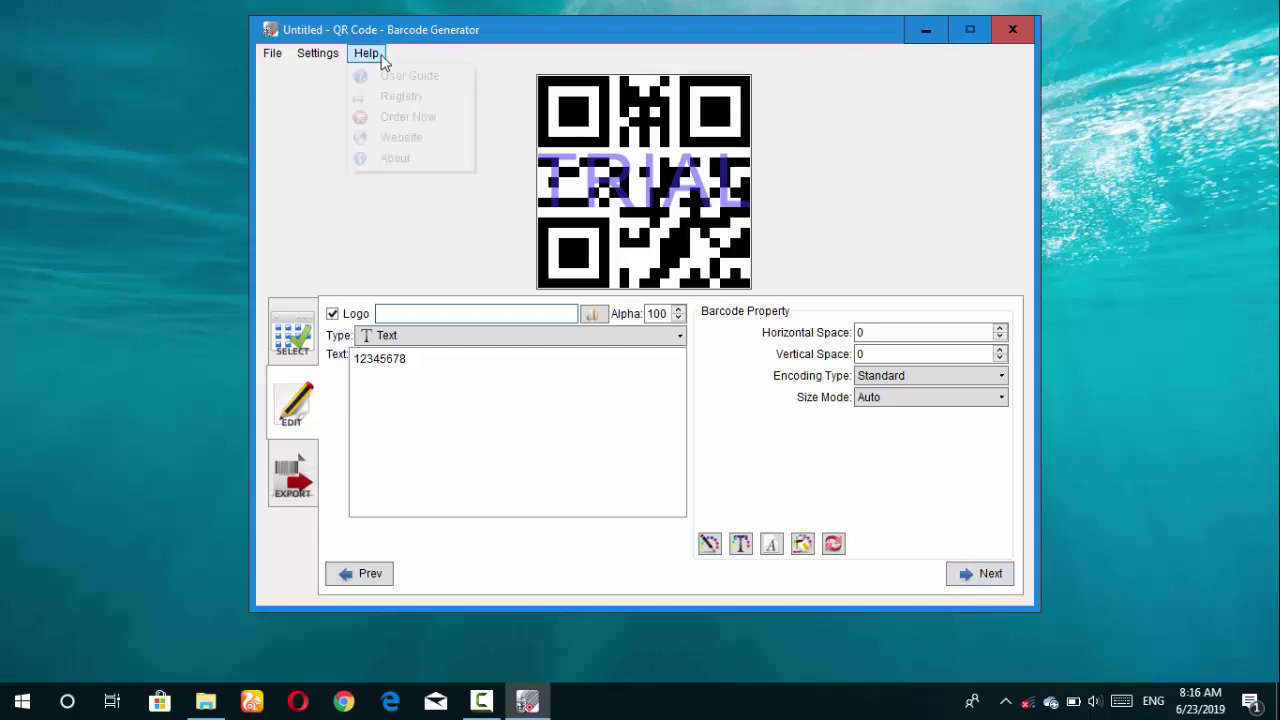
pyautogui.click(405, 158)
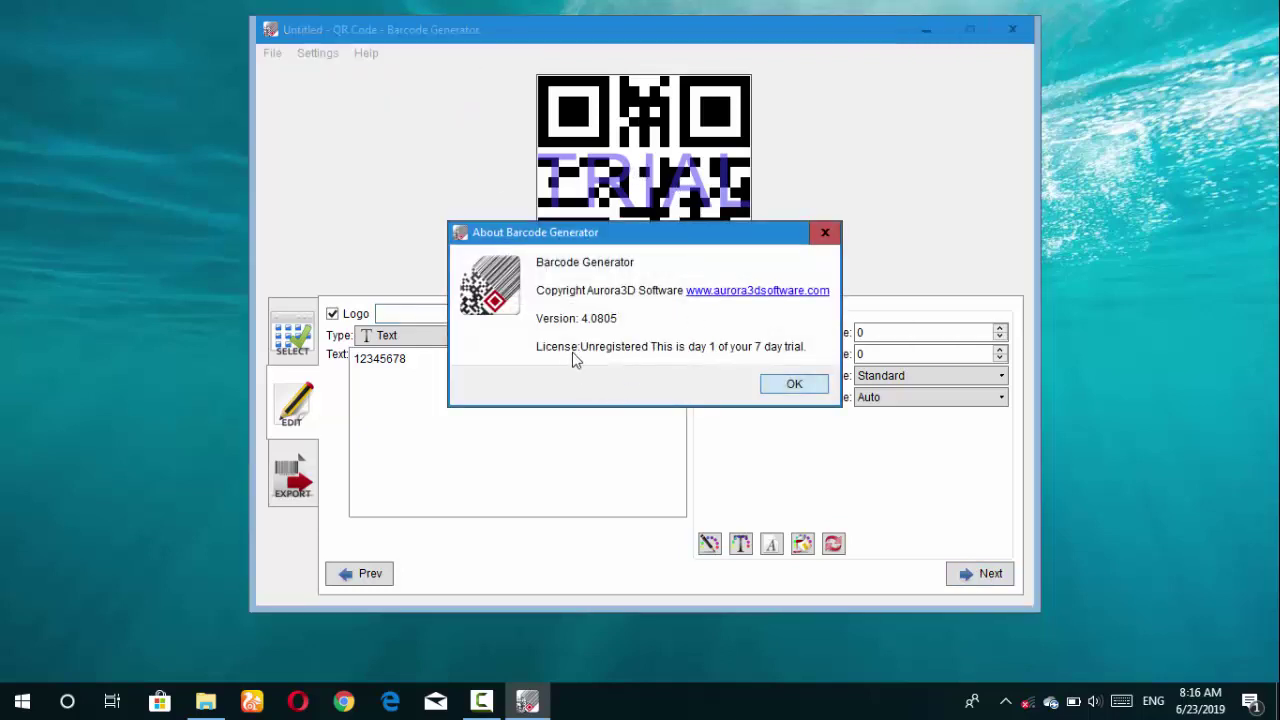
pyautogui.click(795, 384)
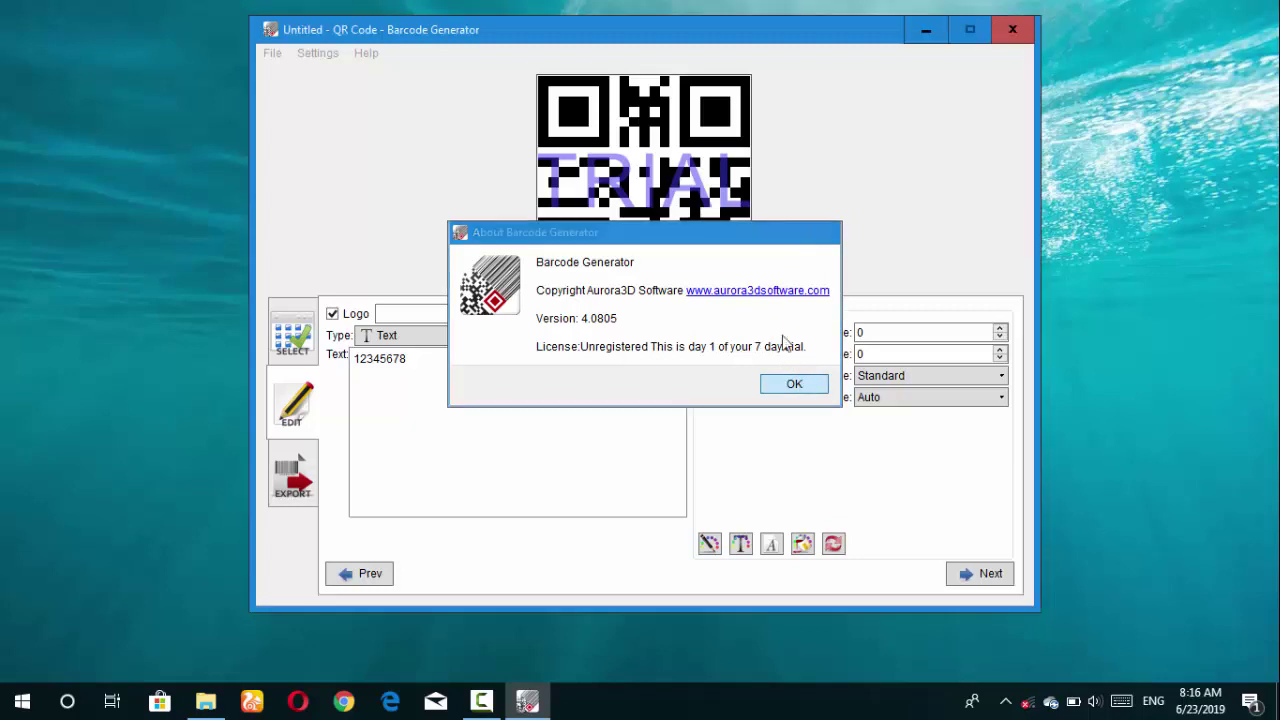
# Exit Barcode Generator's main window and open the Software Registry form from the trial notice
pyautogui.click(1014, 32)
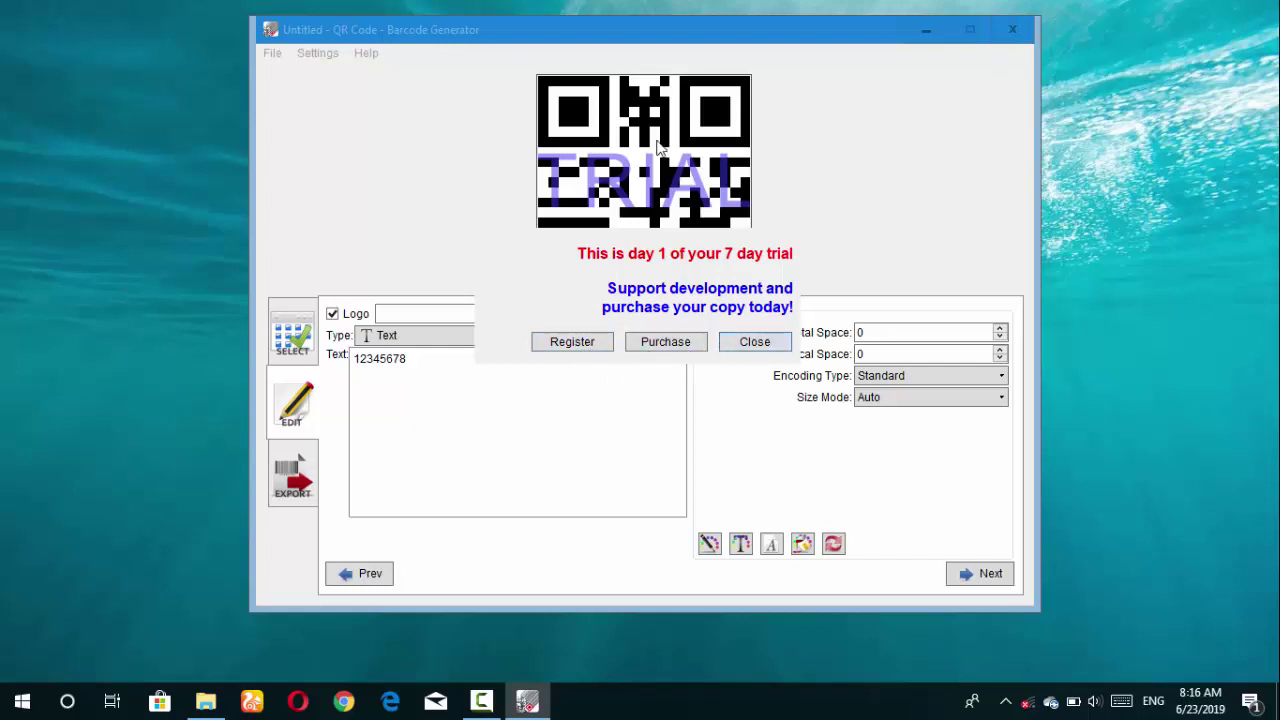
pyautogui.click(572, 343)
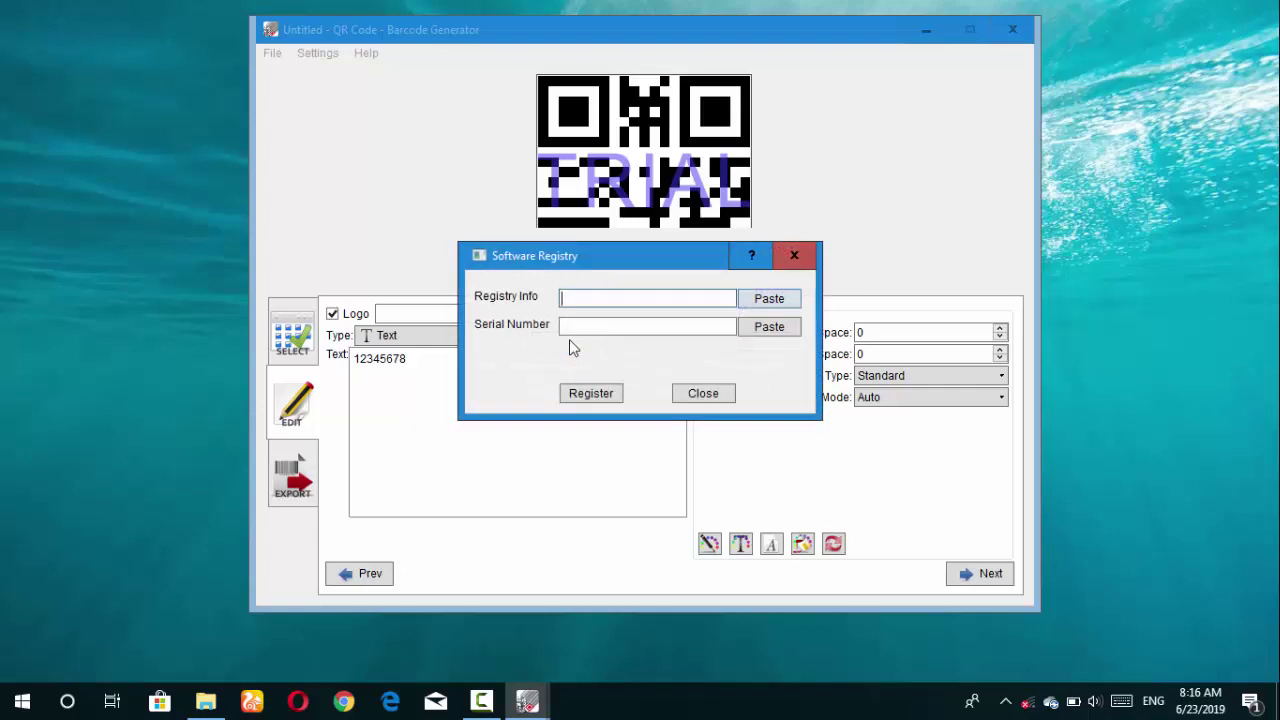
# Switch to File Explorer, inspect the contents of the Crack folder, and return to the parent package folder
pyautogui.click(206, 699)
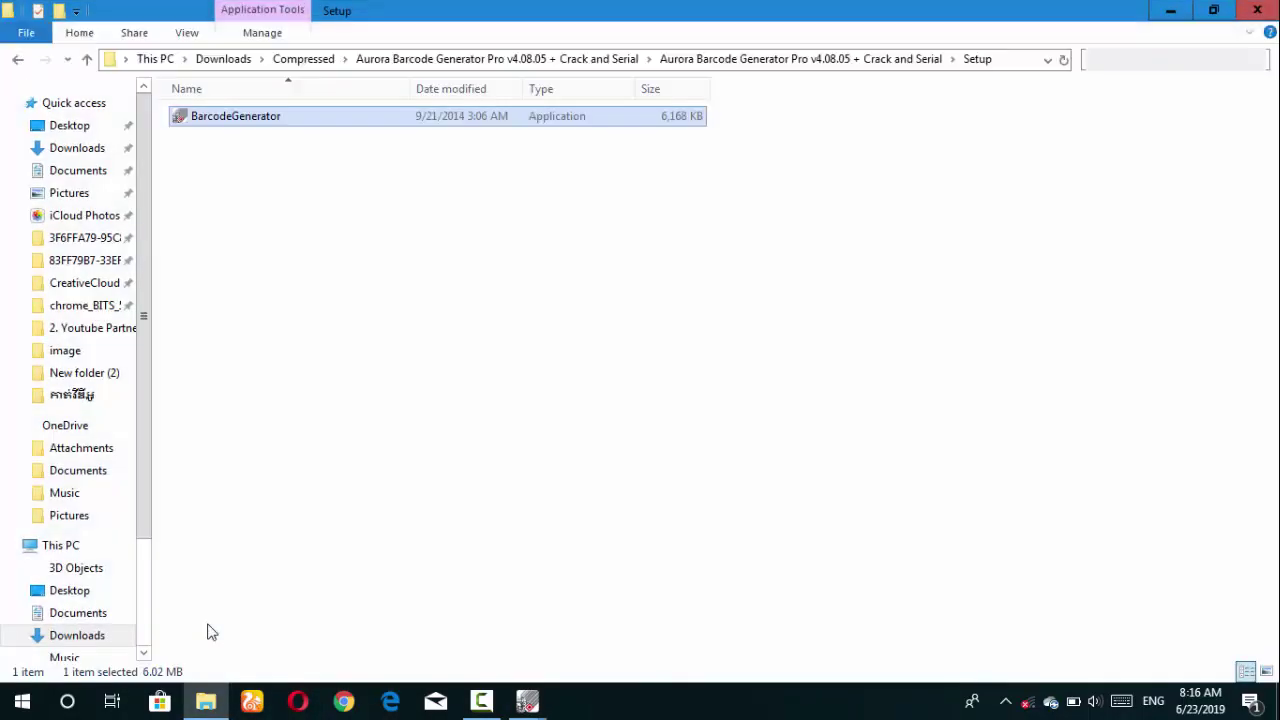
pyautogui.click(18, 61)
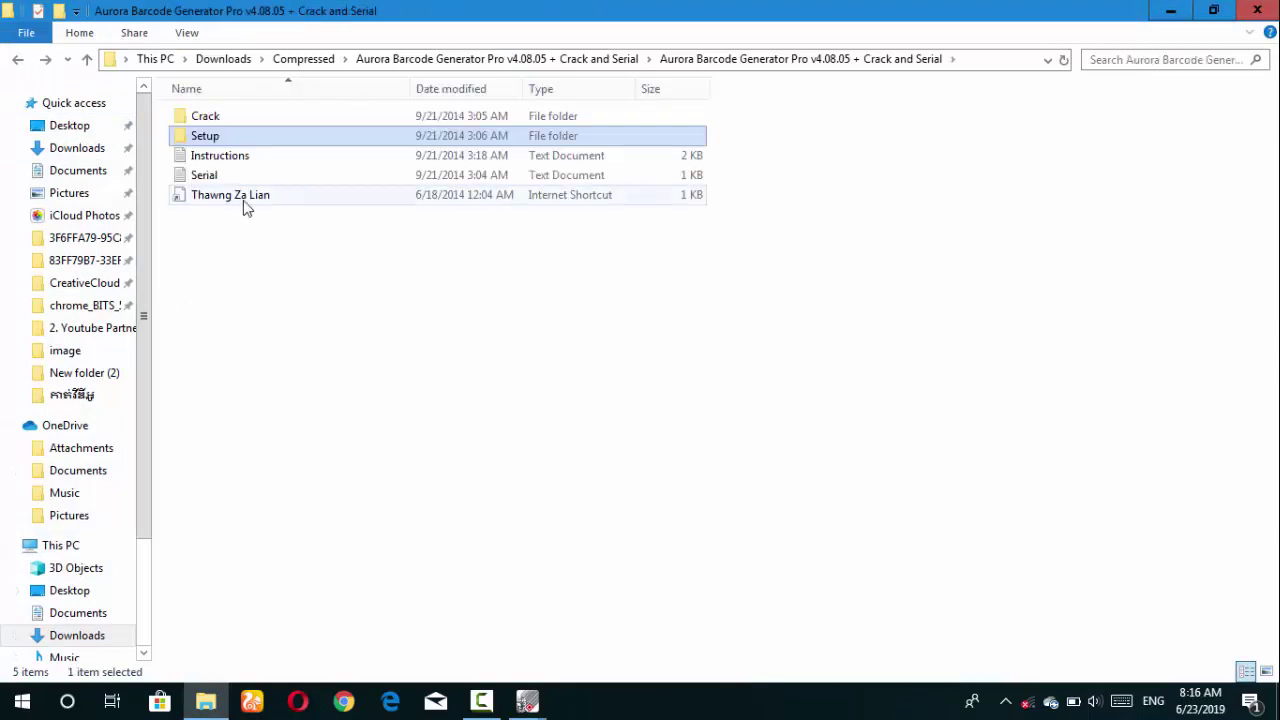
pyautogui.click(267, 121)
pyautogui.doubleClick(262, 122)
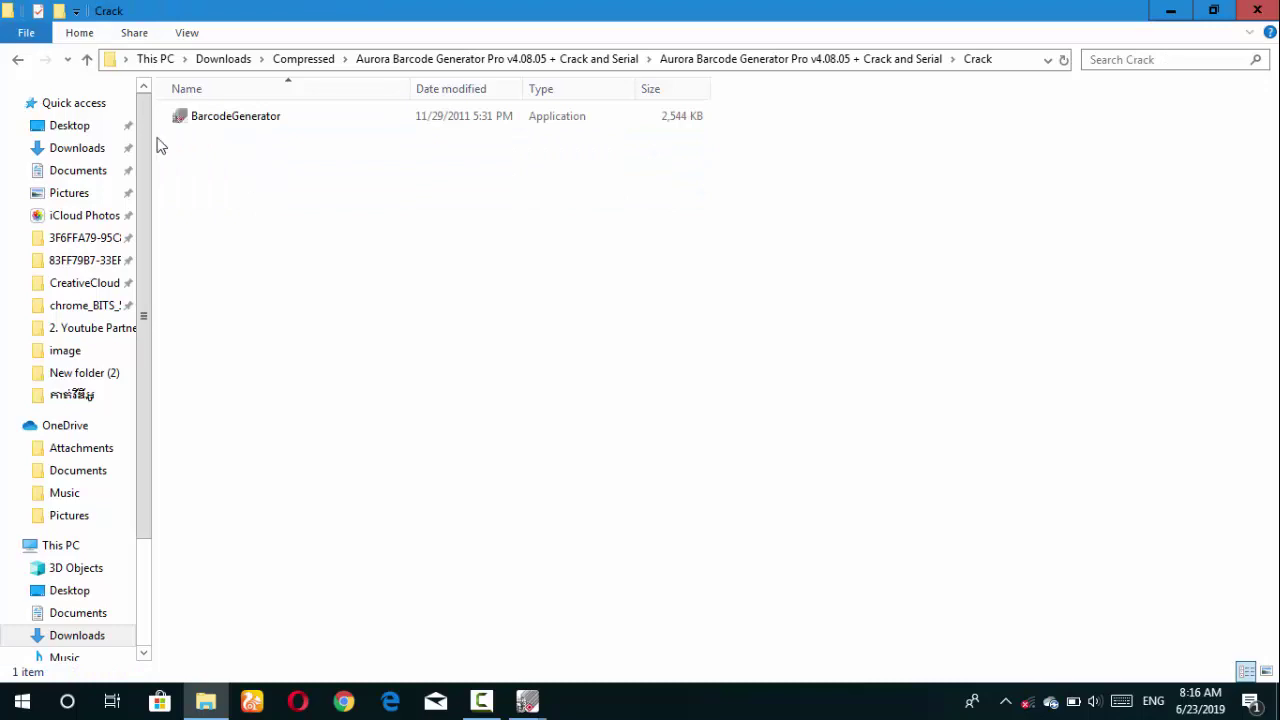
pyautogui.click(16, 61)
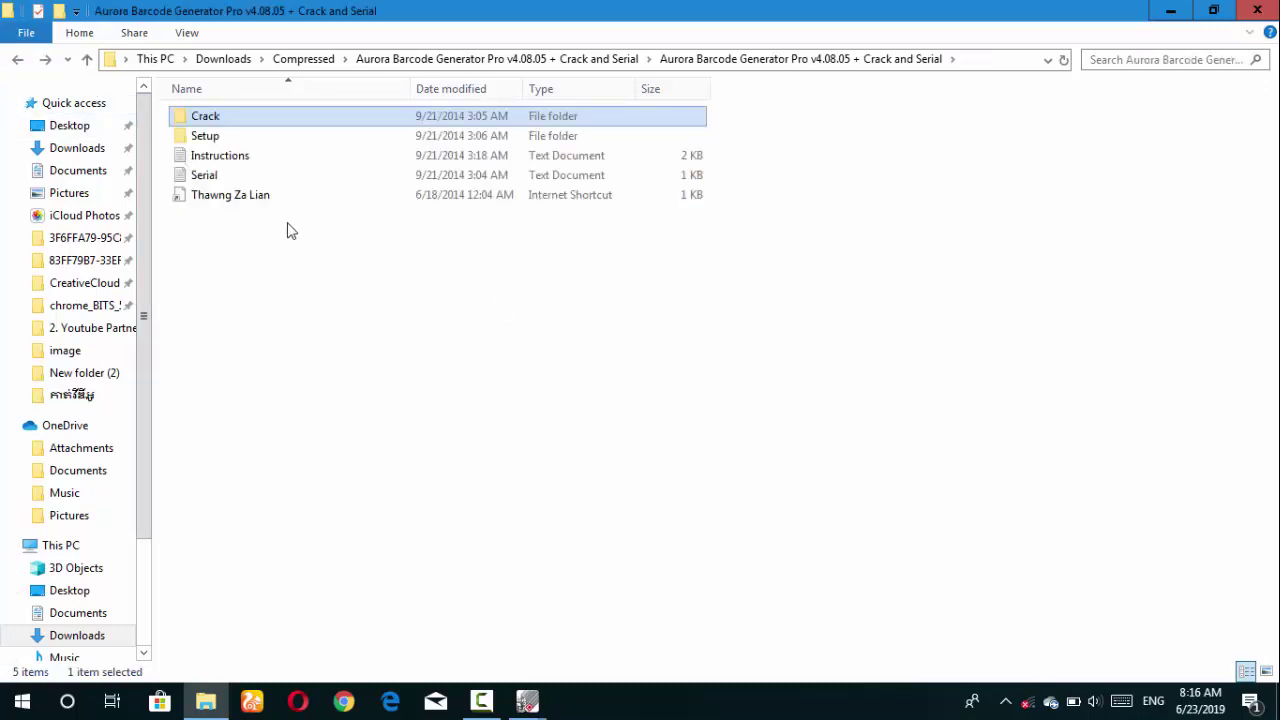
# Open the Serial text file, minimize File Explorer, and place the Notepad window beside the Software Registry form
pyautogui.click(256, 180)
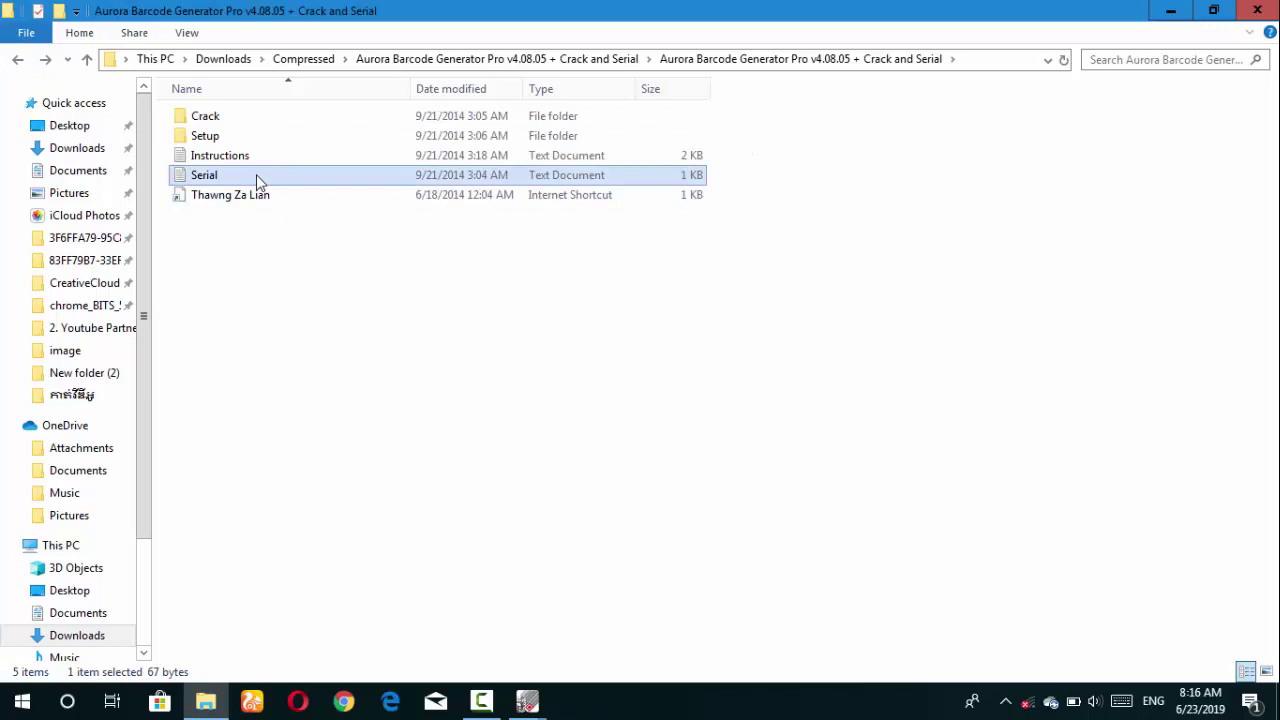
pyautogui.doubleClick(256, 174)
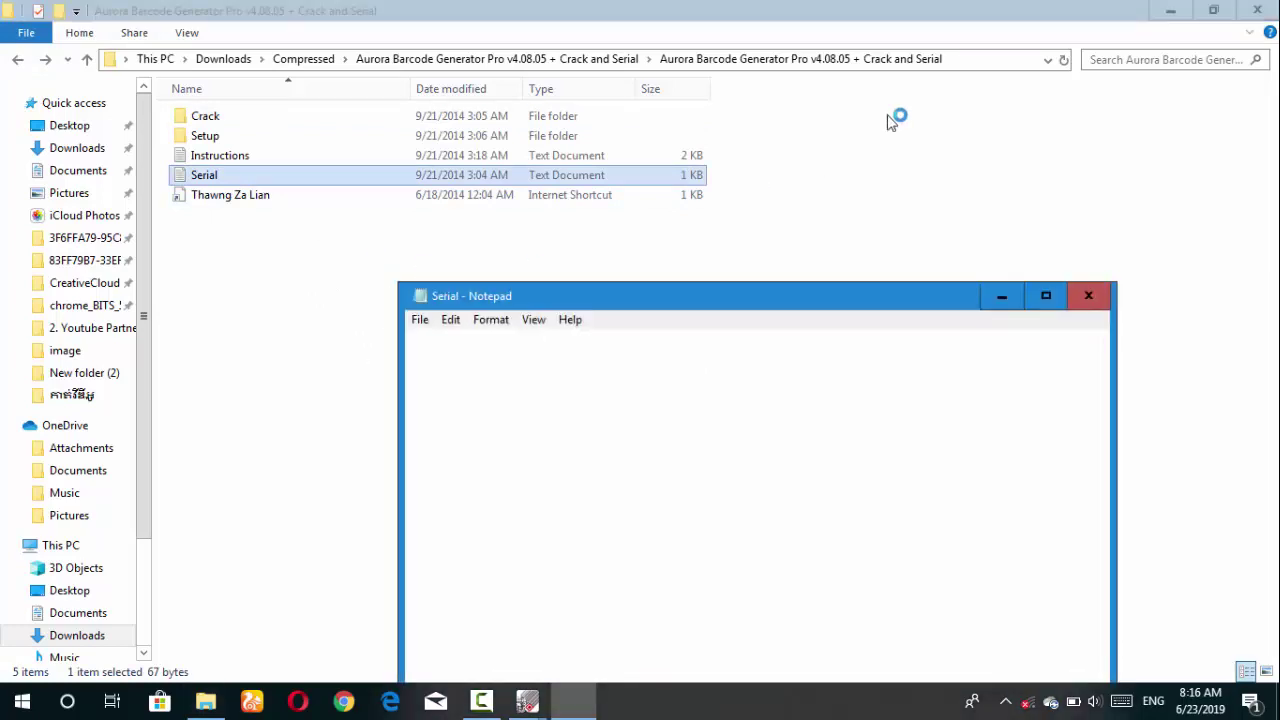
pyautogui.click(1166, 12)
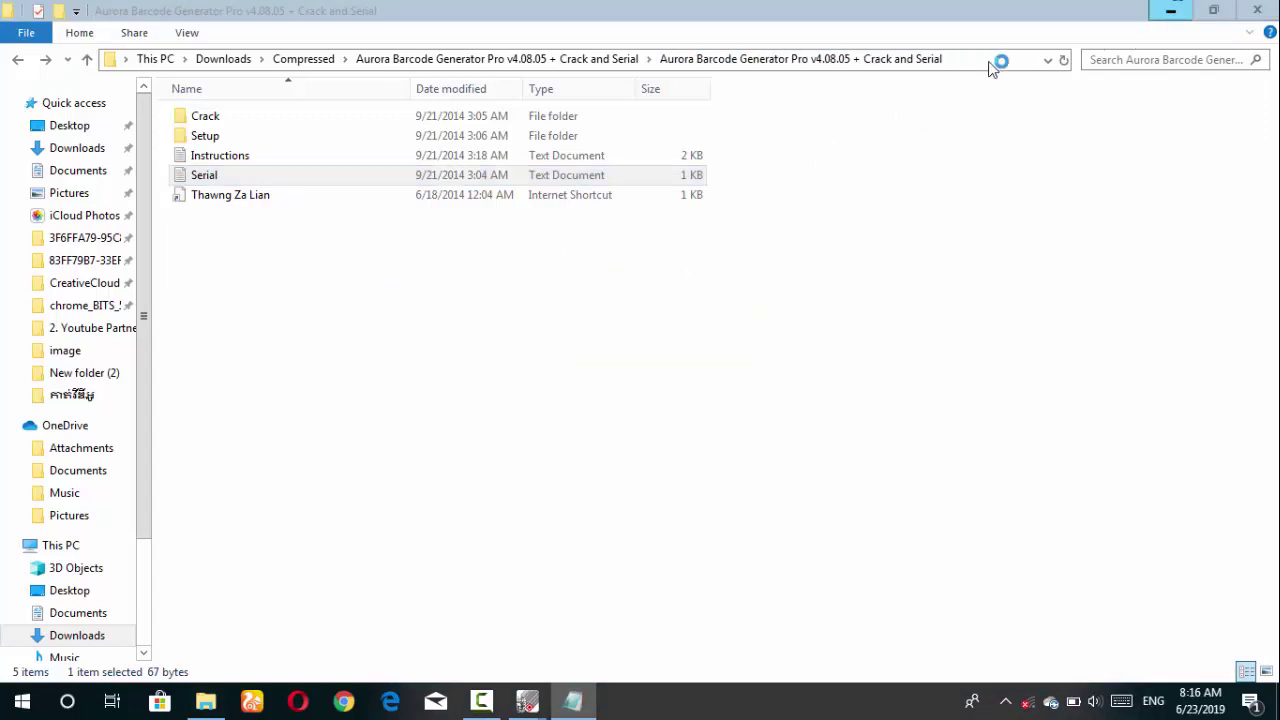
pyautogui.click(1157, 14)
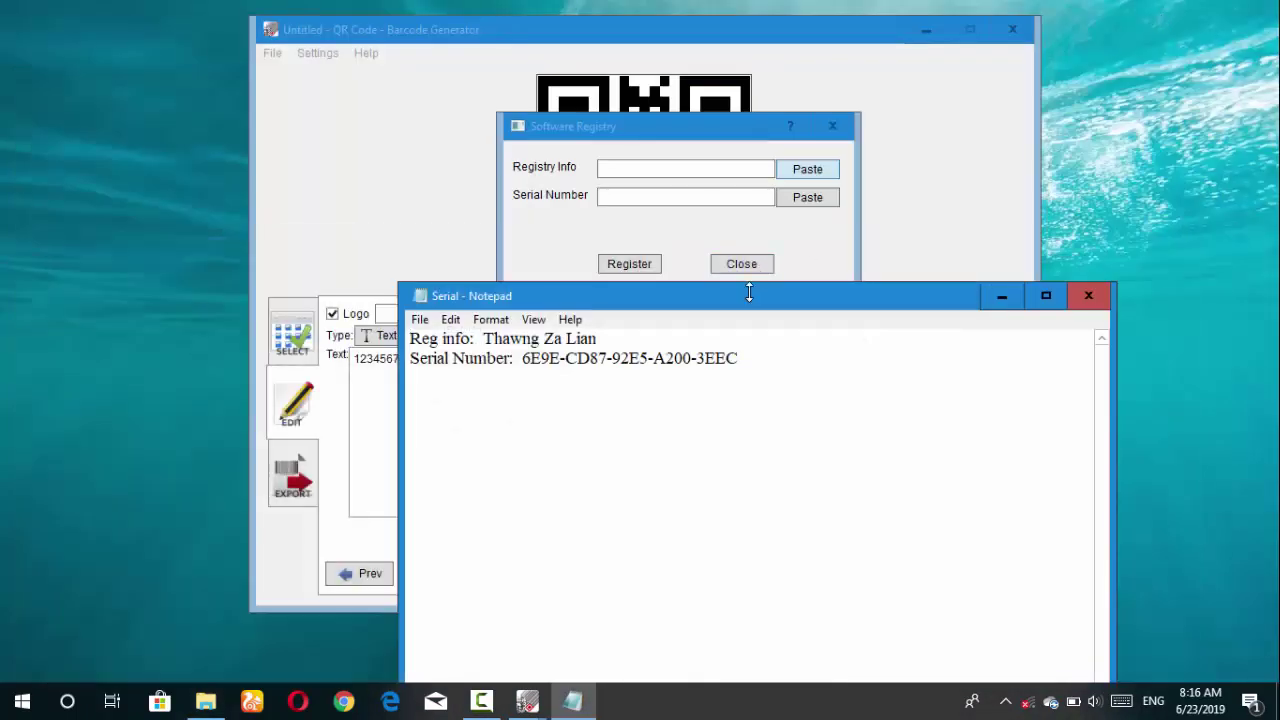
pyautogui.moveTo(749, 296); pyautogui.dragTo(1220, 92)
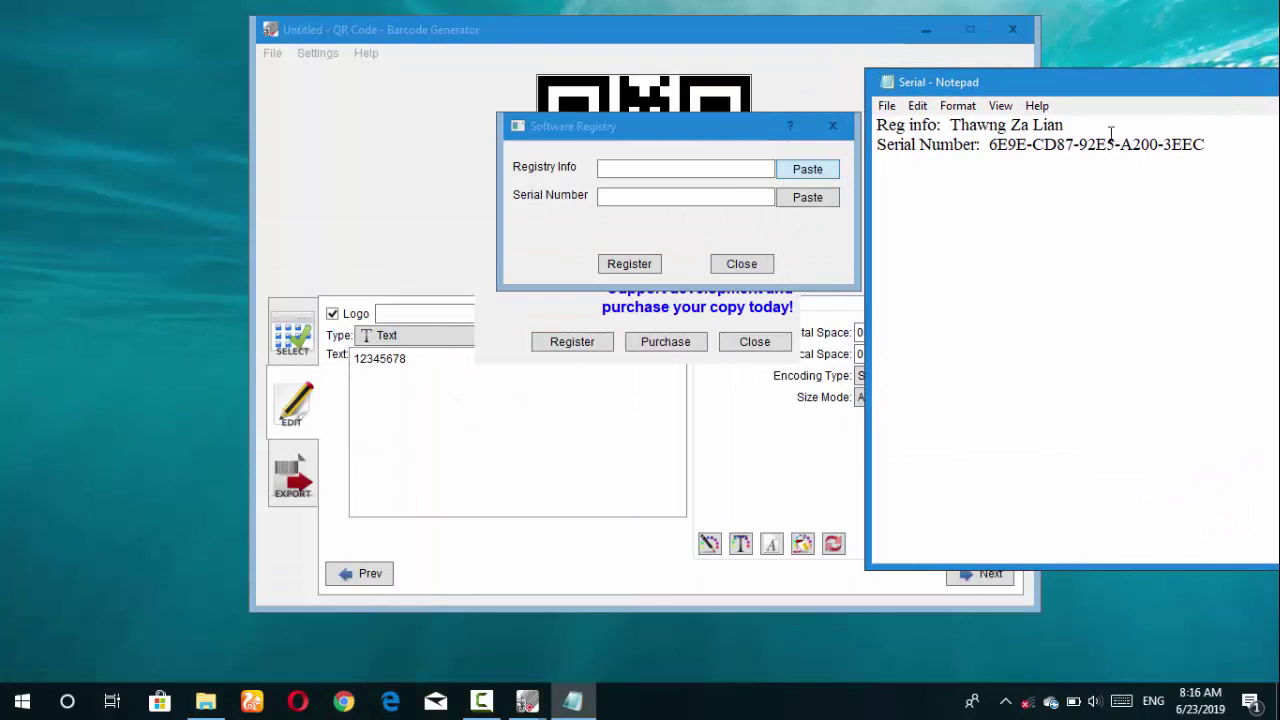
# Copy the registrant name from the Serial text file into the Registry Info field
pyautogui.moveTo(950, 128); pyautogui.dragTo(1066, 127)
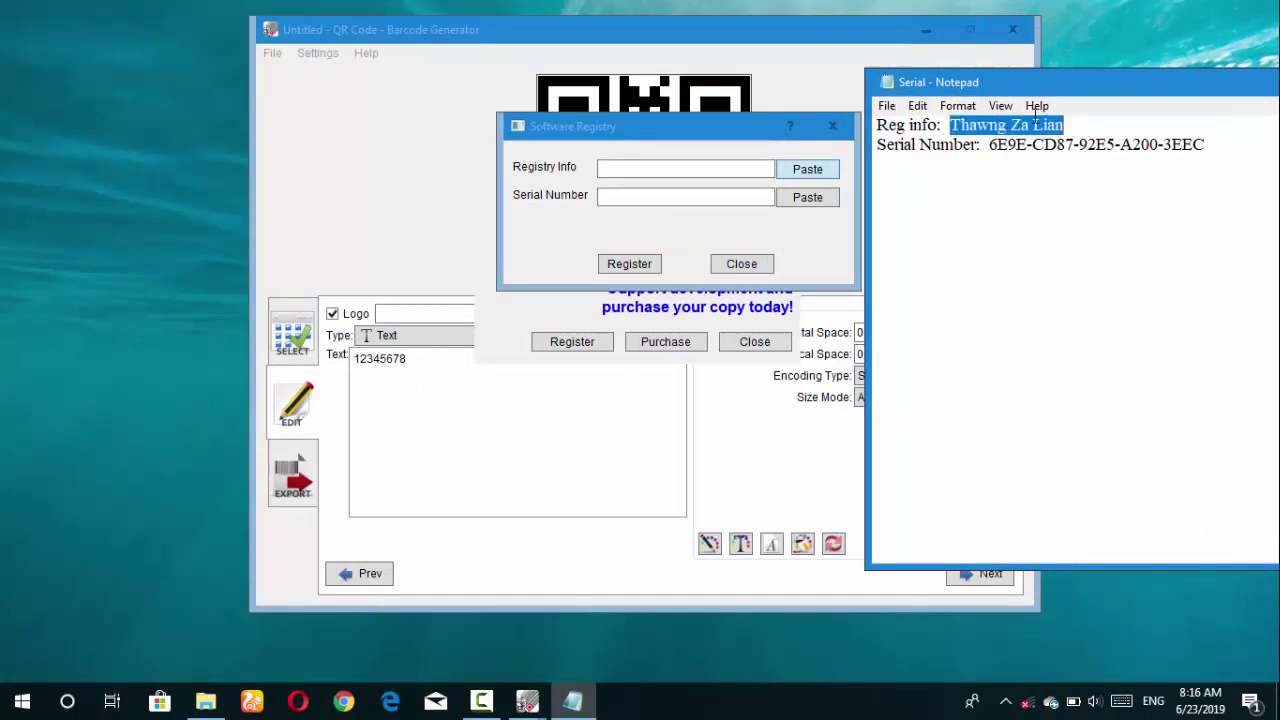
pyautogui.rightClick(1035, 124)
pyautogui.click(1050, 171)
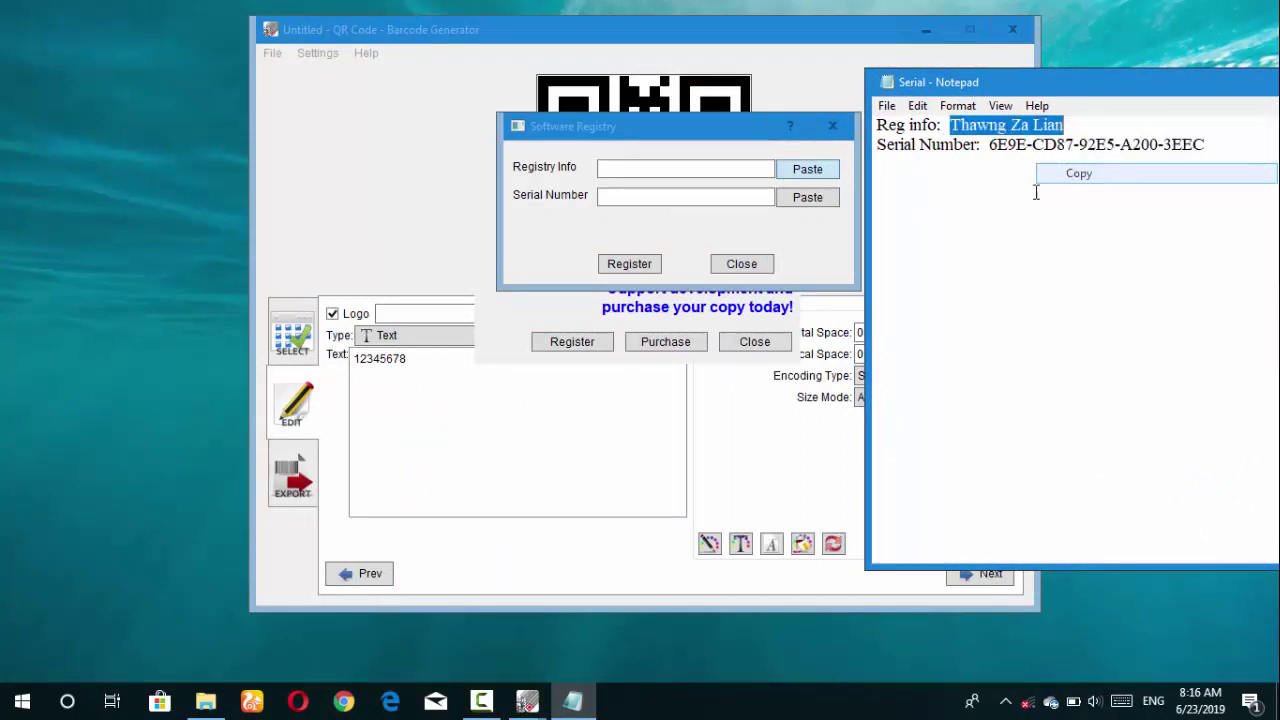
pyautogui.click(652, 172)
pyautogui.rightClick(652, 168)
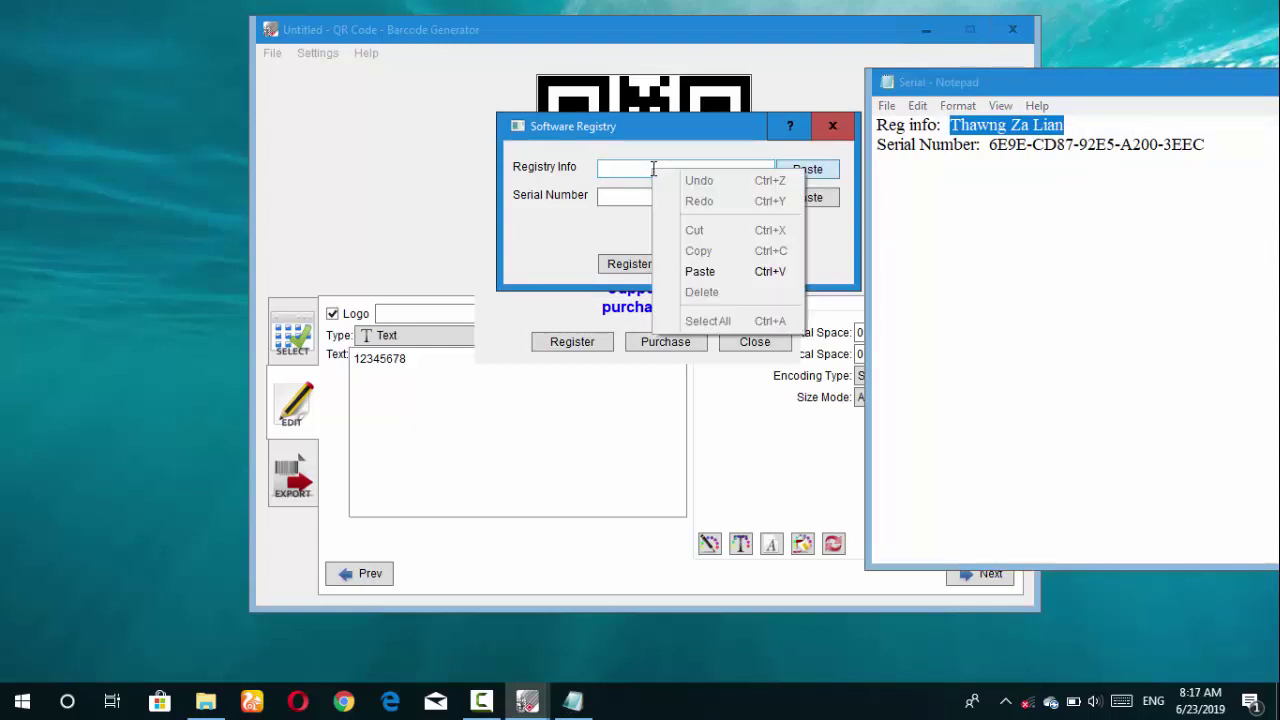
pyautogui.click(700, 271)
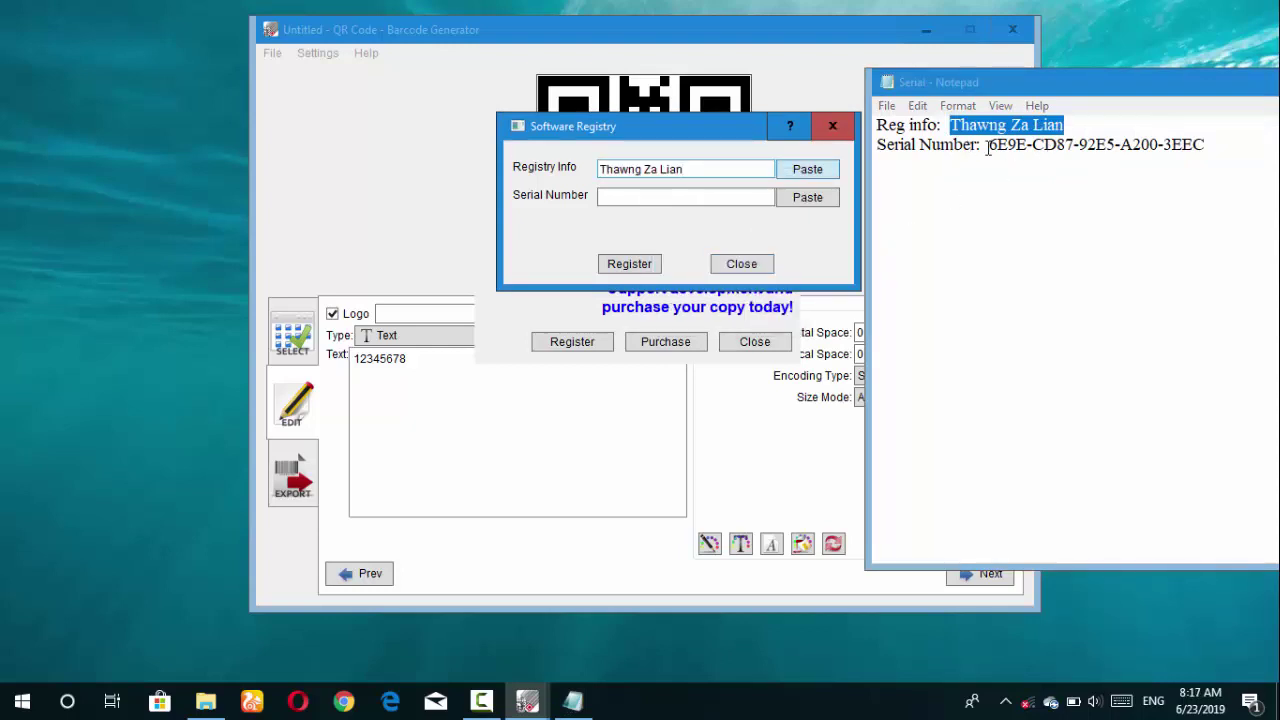
# Copy the serial number from the Serial text file into the Serial Number field of the Software Registry form
pyautogui.moveTo(992, 148); pyautogui.dragTo(1230, 152)
pyautogui.rightClick(1180, 136)
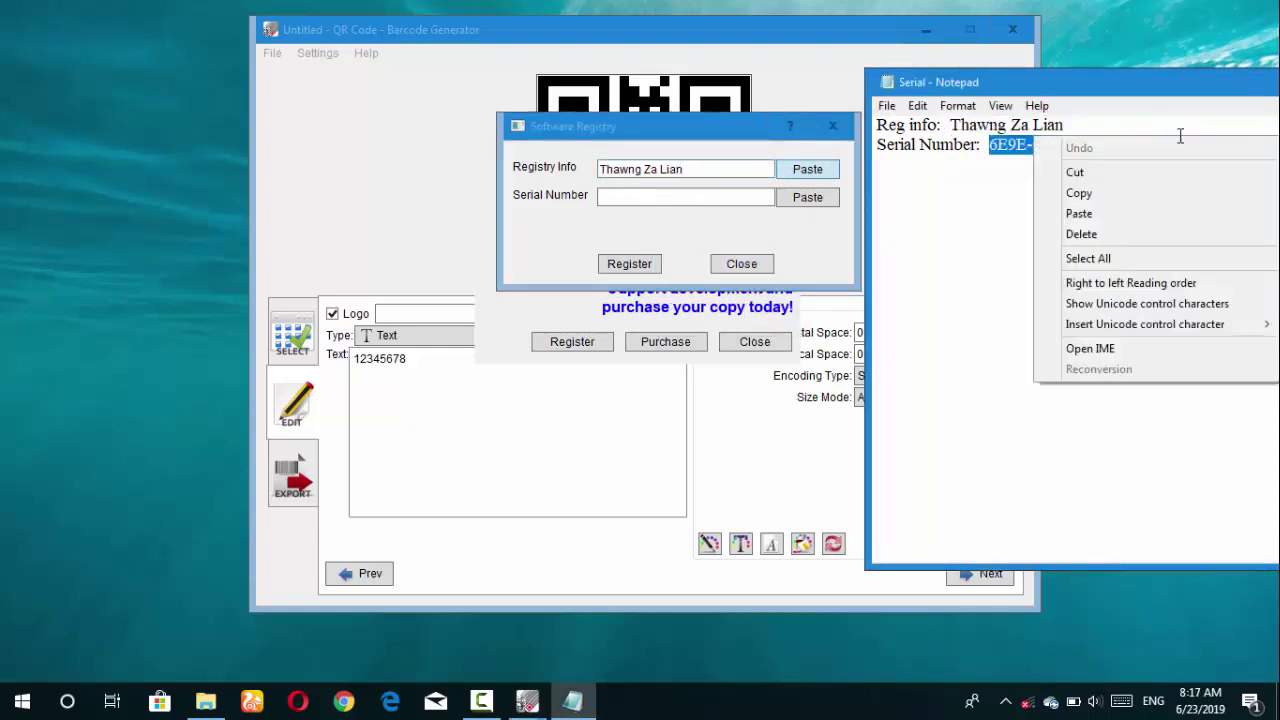
pyautogui.click(1146, 196)
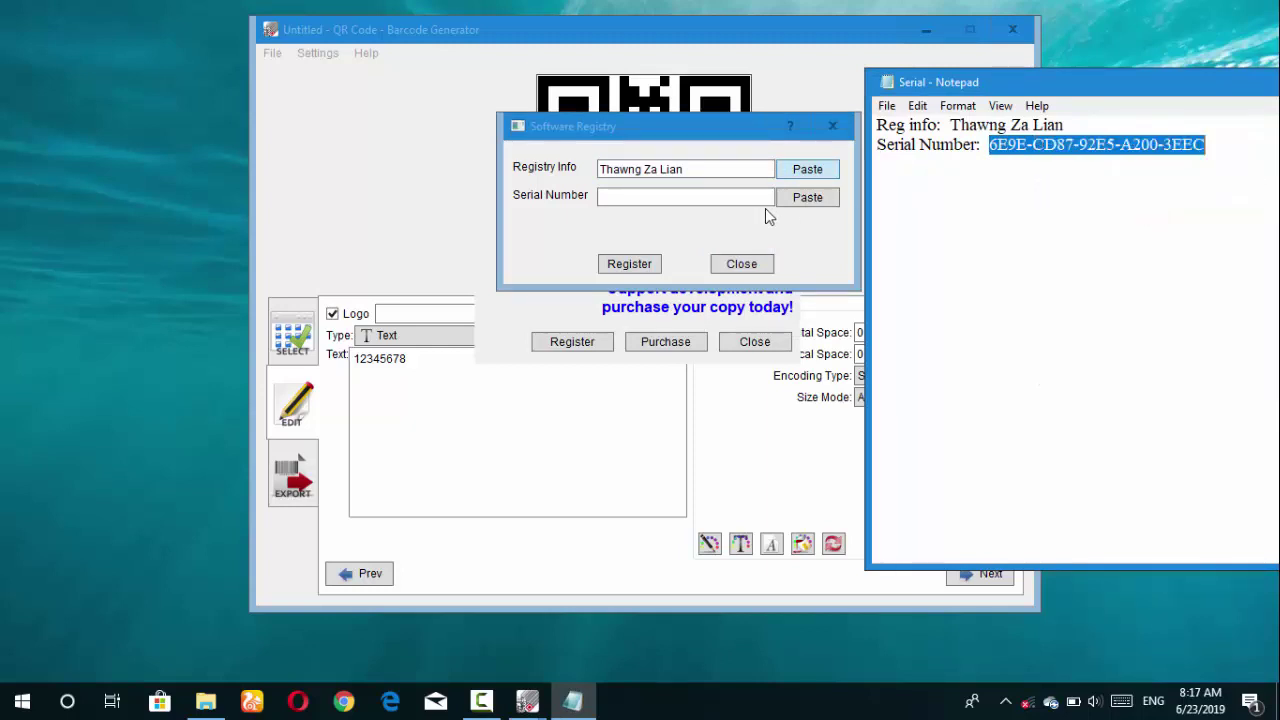
pyautogui.click(736, 195)
pyautogui.rightClick(736, 195)
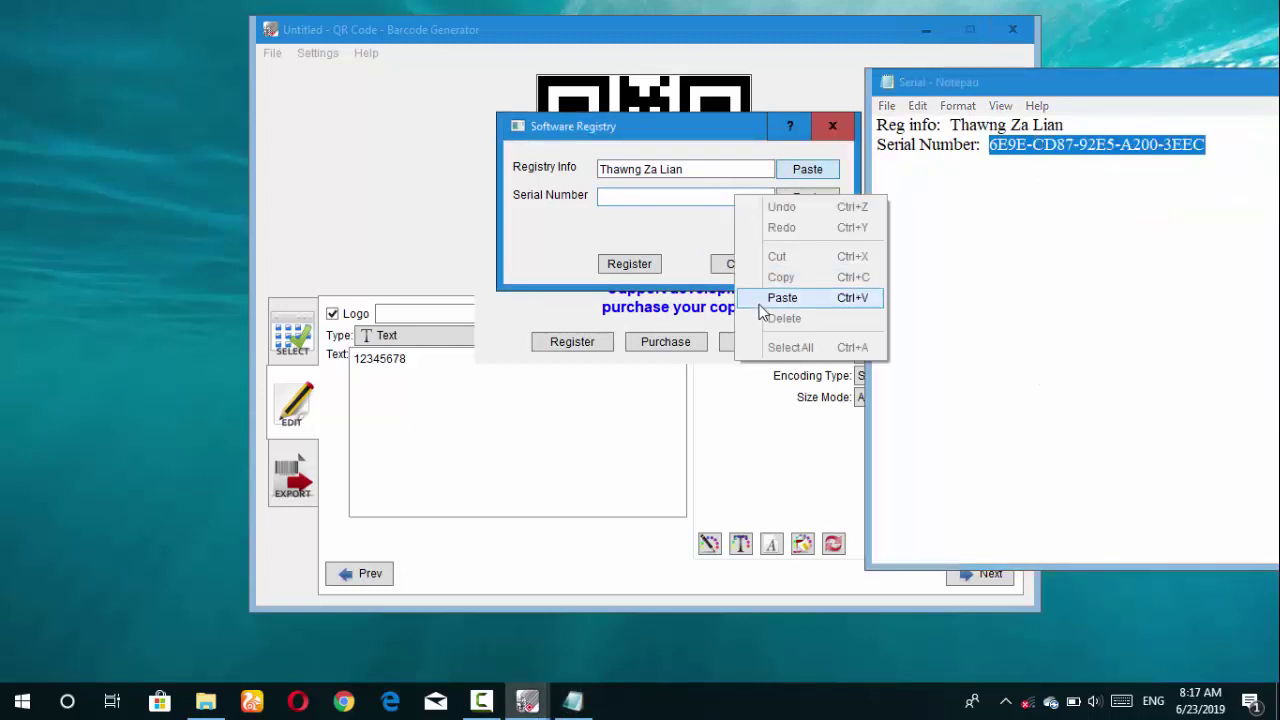
pyautogui.click(760, 299)
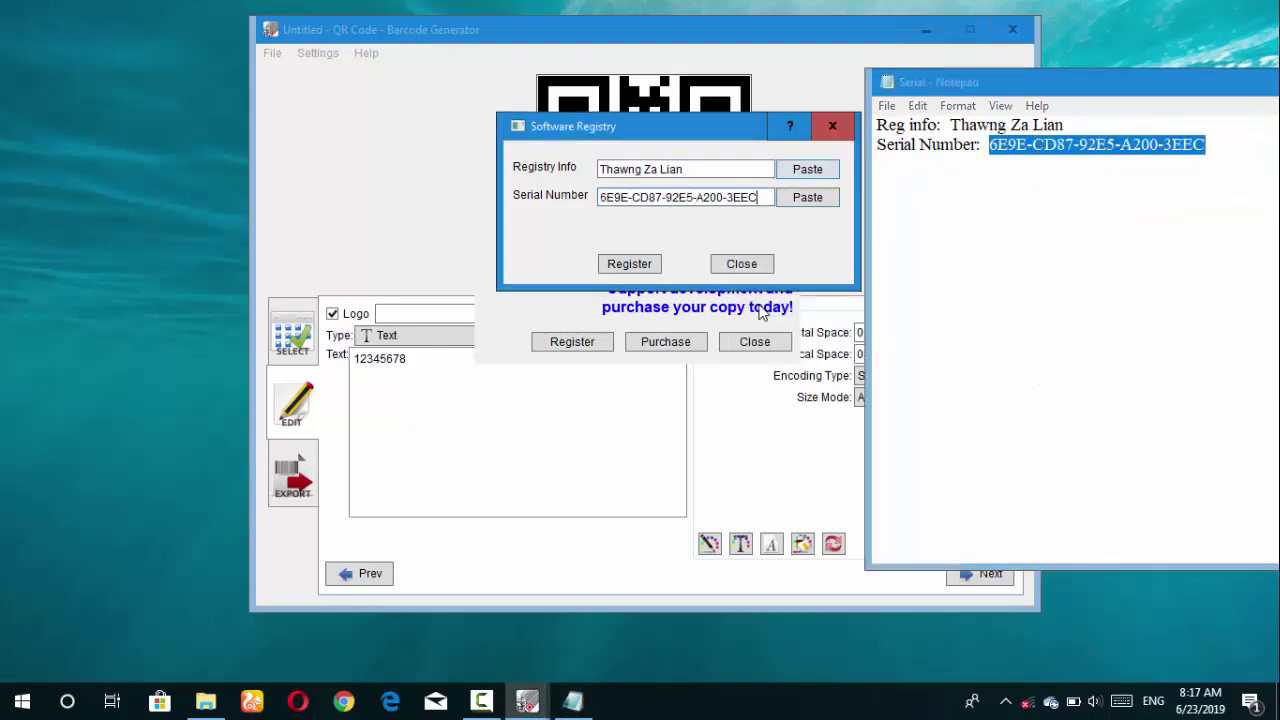
# Submit the entered registration details and close the Software Registry form
pyautogui.click(1025, 705)
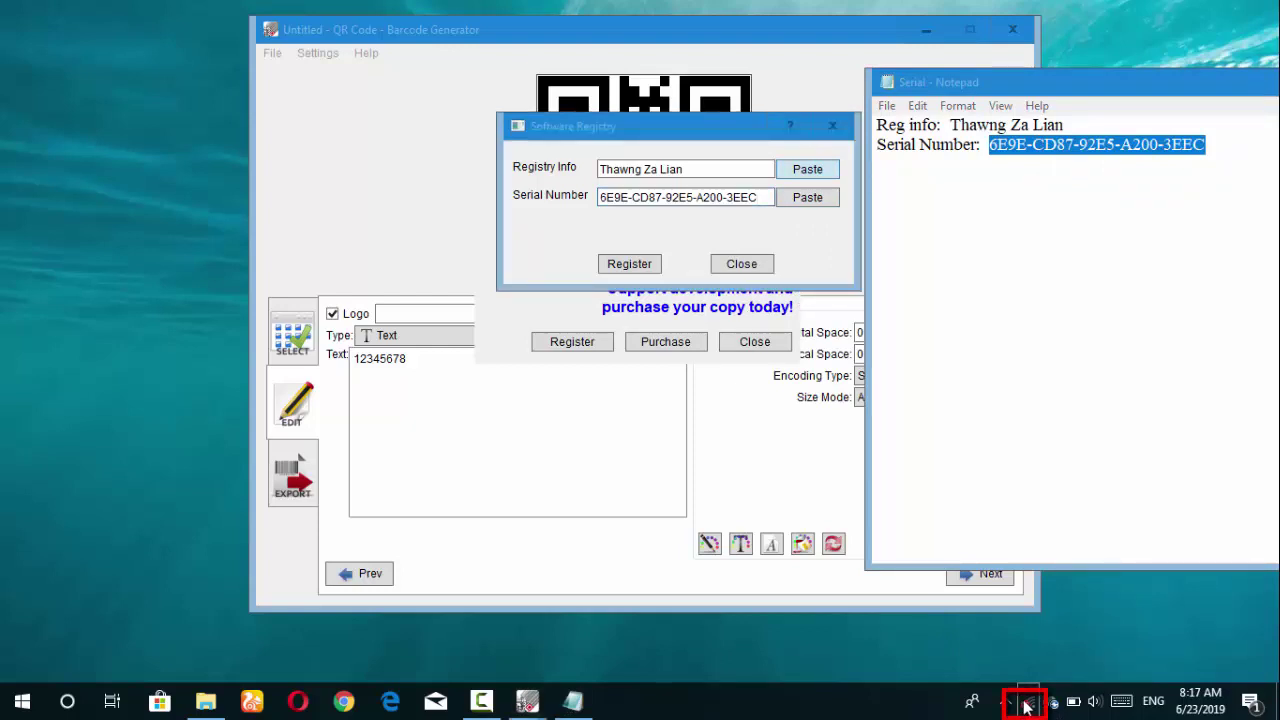
pyautogui.click(1097, 340)
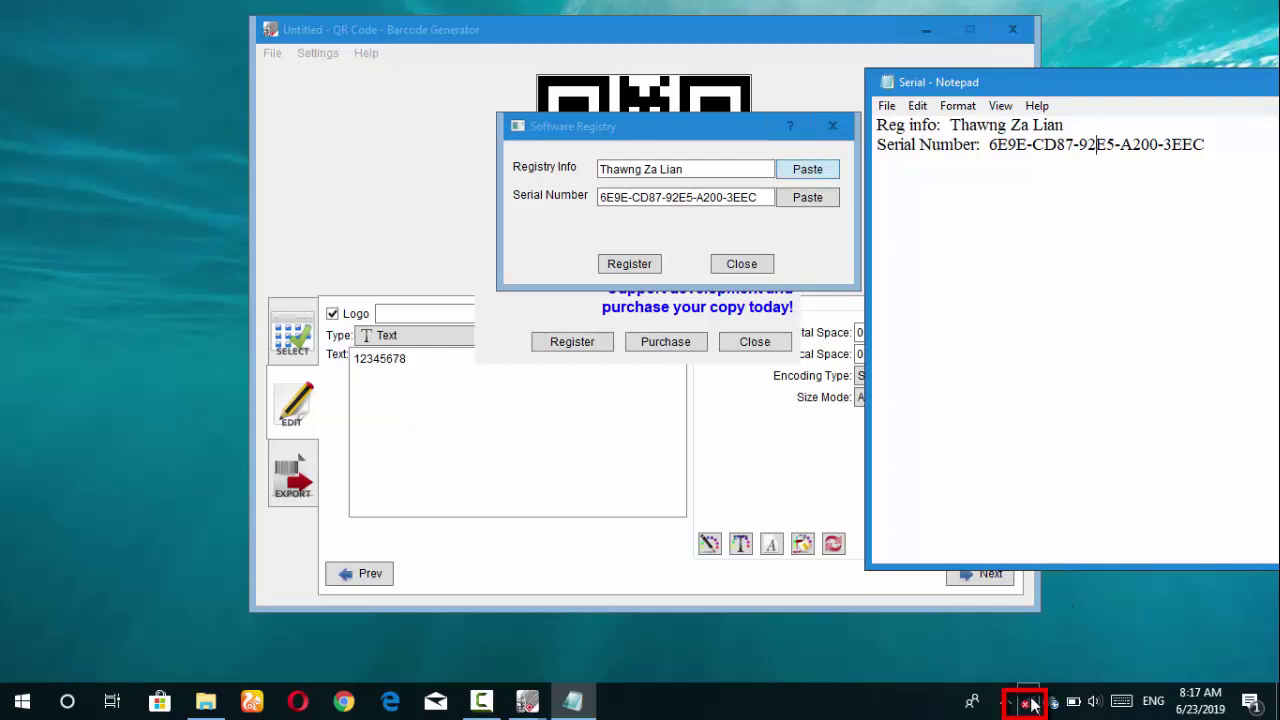
pyautogui.click(629, 264)
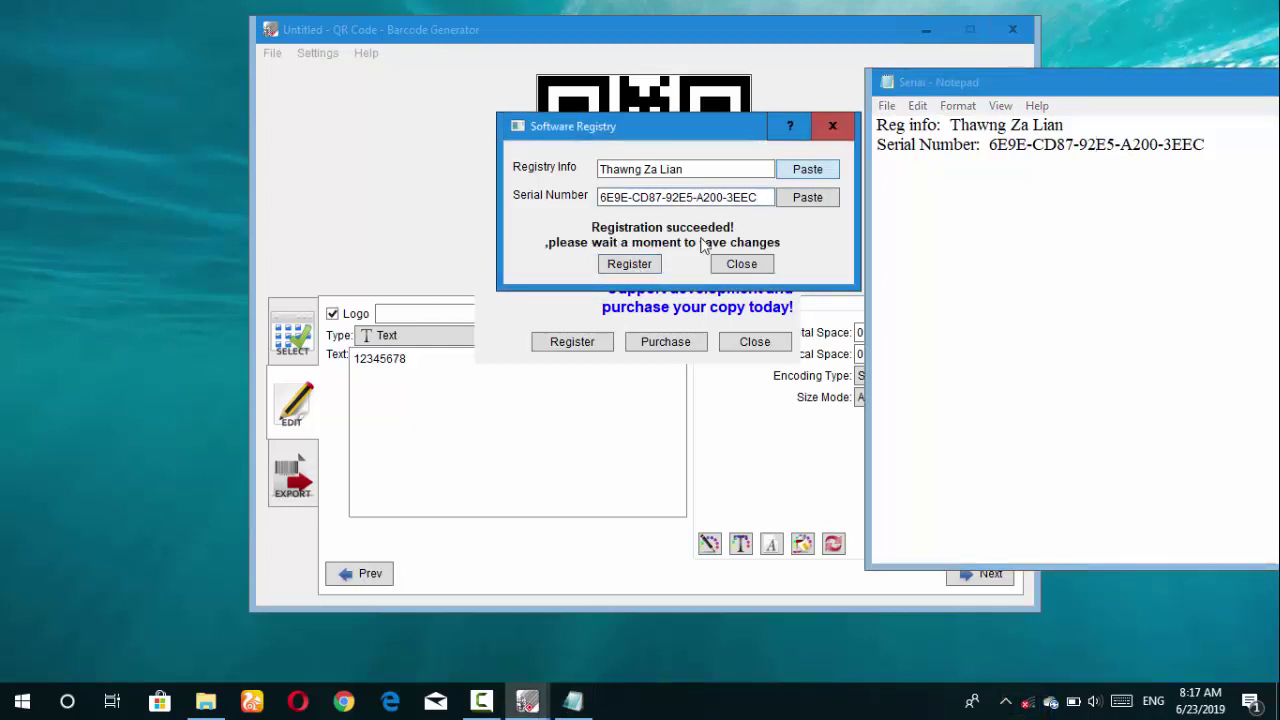
pyautogui.click(745, 266)
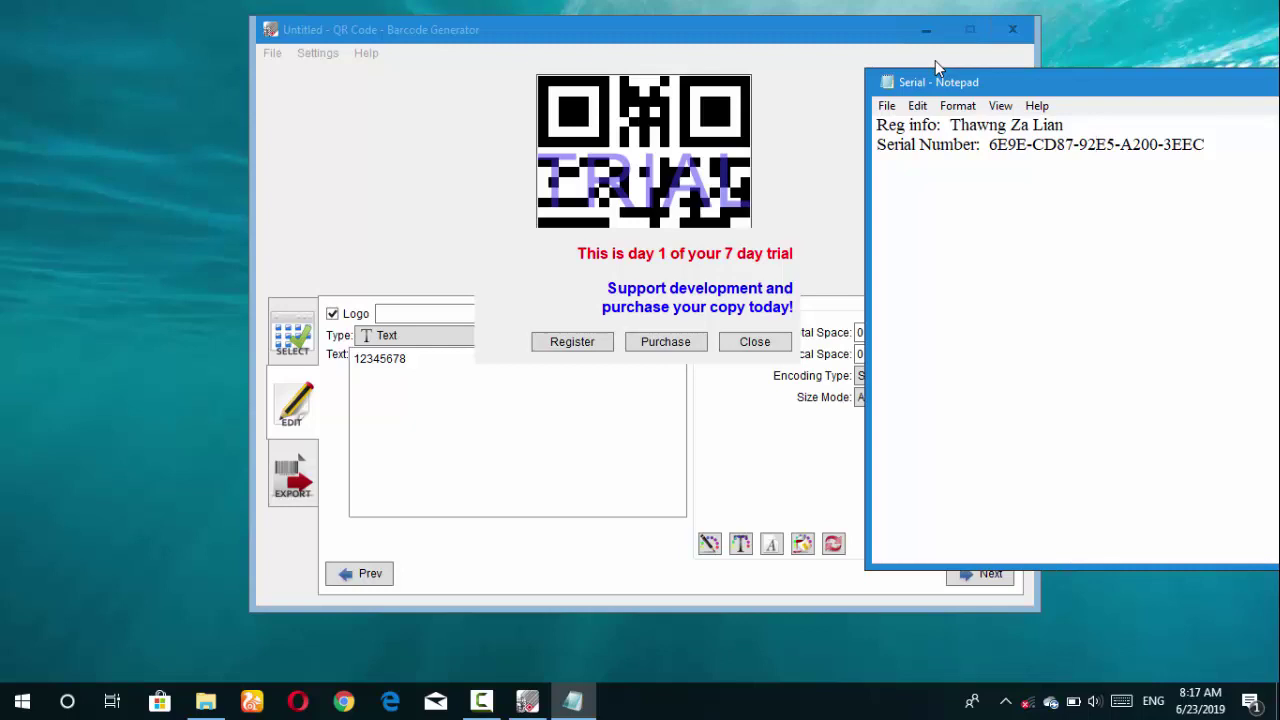
# Minimize Notepad, reopen the Software Registry form to check the registration status, and decline registering the program again
pyautogui.moveTo(958, 84); pyautogui.dragTo(826, 174)
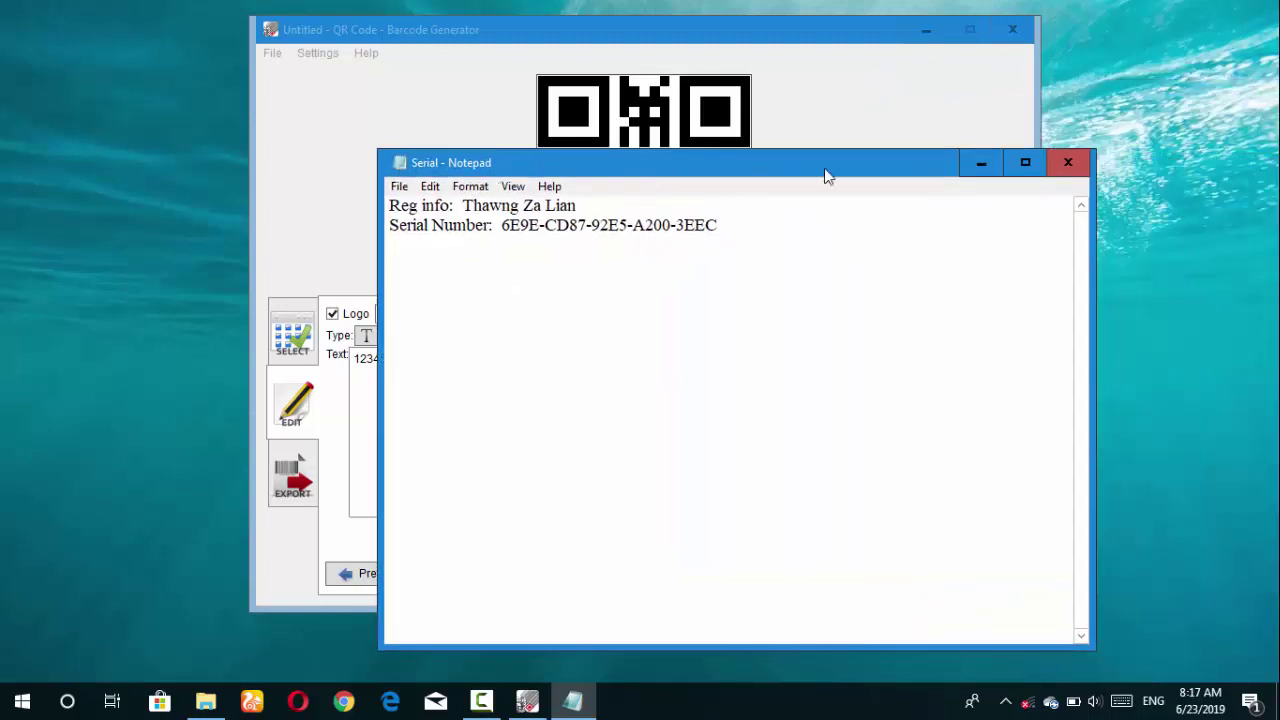
pyautogui.click(978, 162)
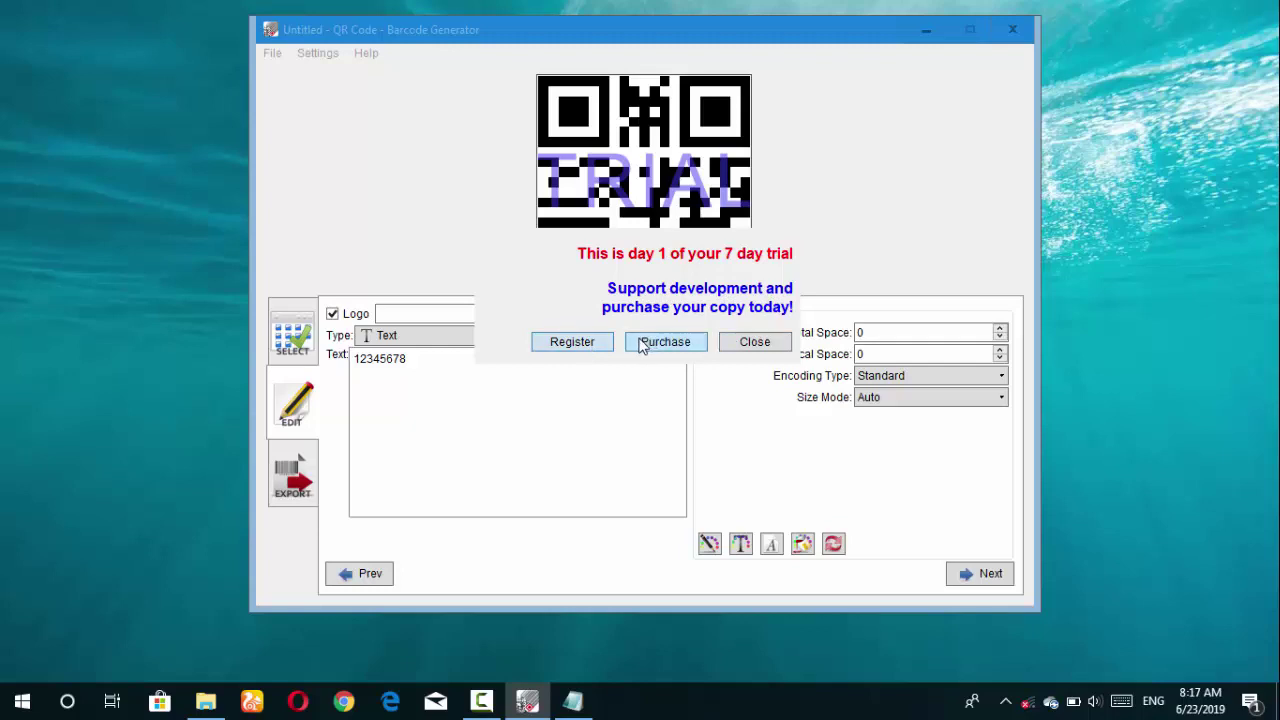
pyautogui.click(593, 345)
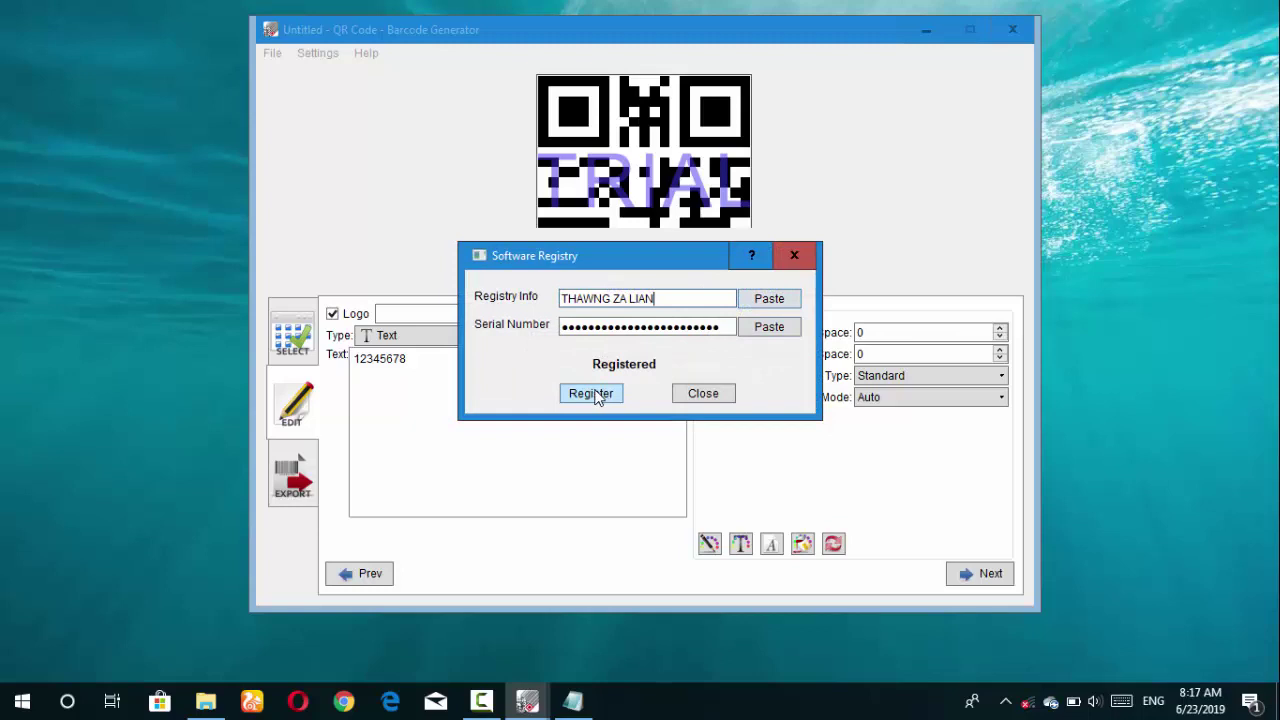
pyautogui.click(596, 394)
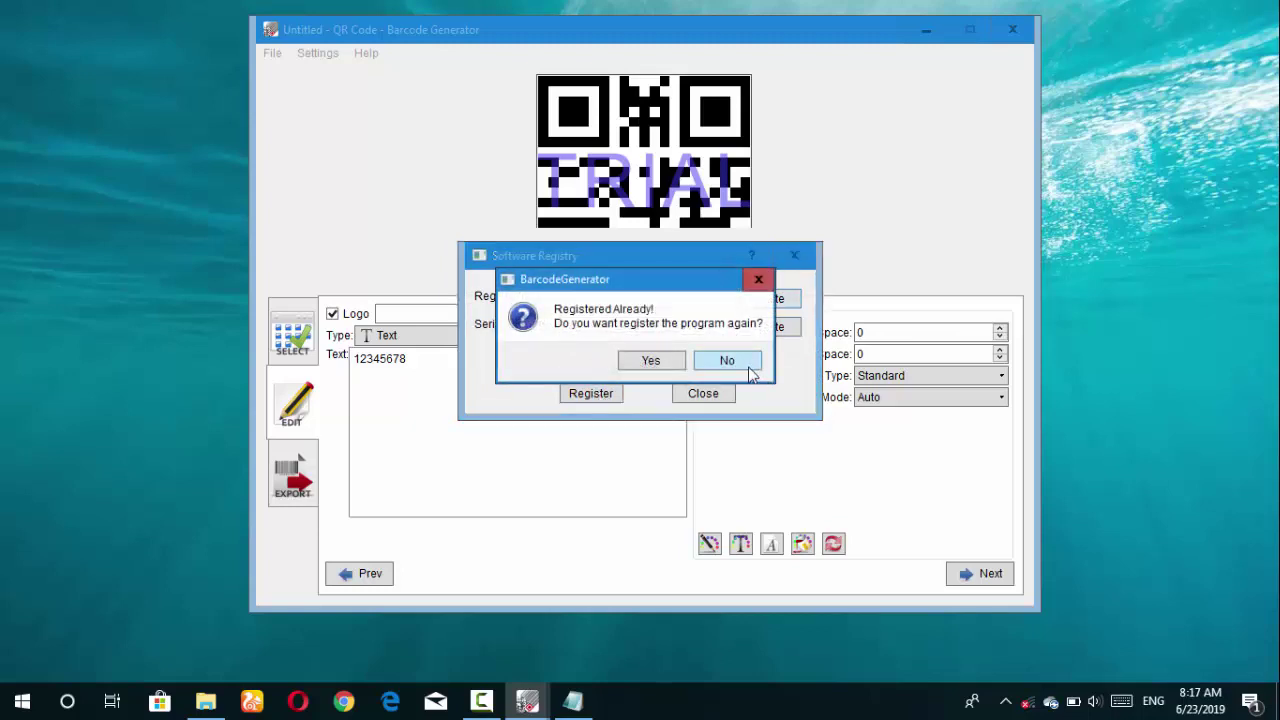
pyautogui.click(745, 370)
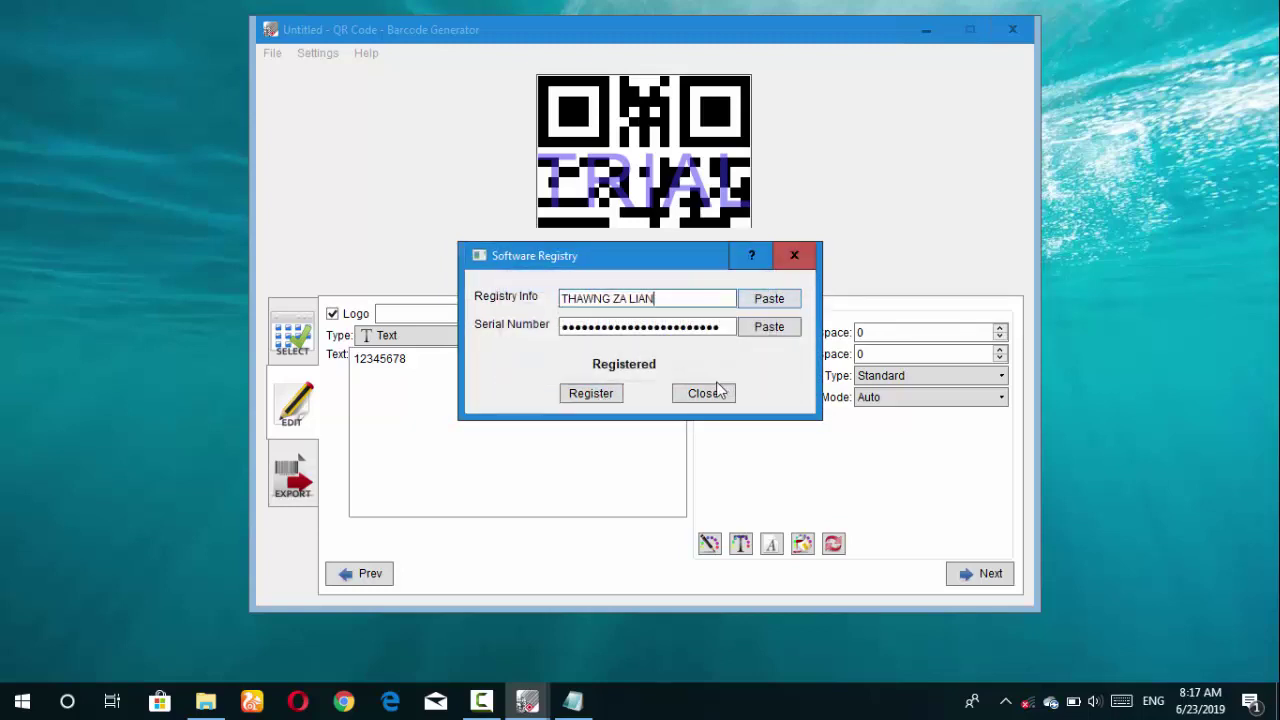
pyautogui.click(728, 394)
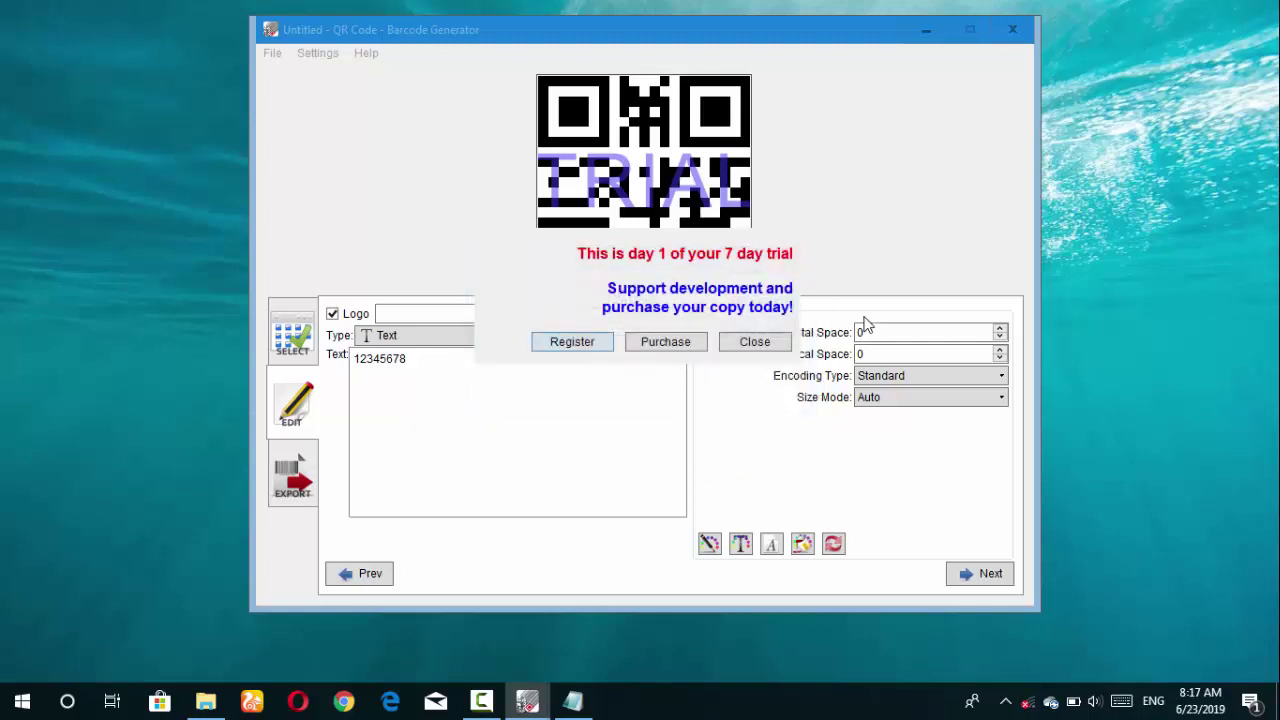
# Close the trial notice to exit Barcode Generator completely, and refresh the desktop
pyautogui.click(752, 341)
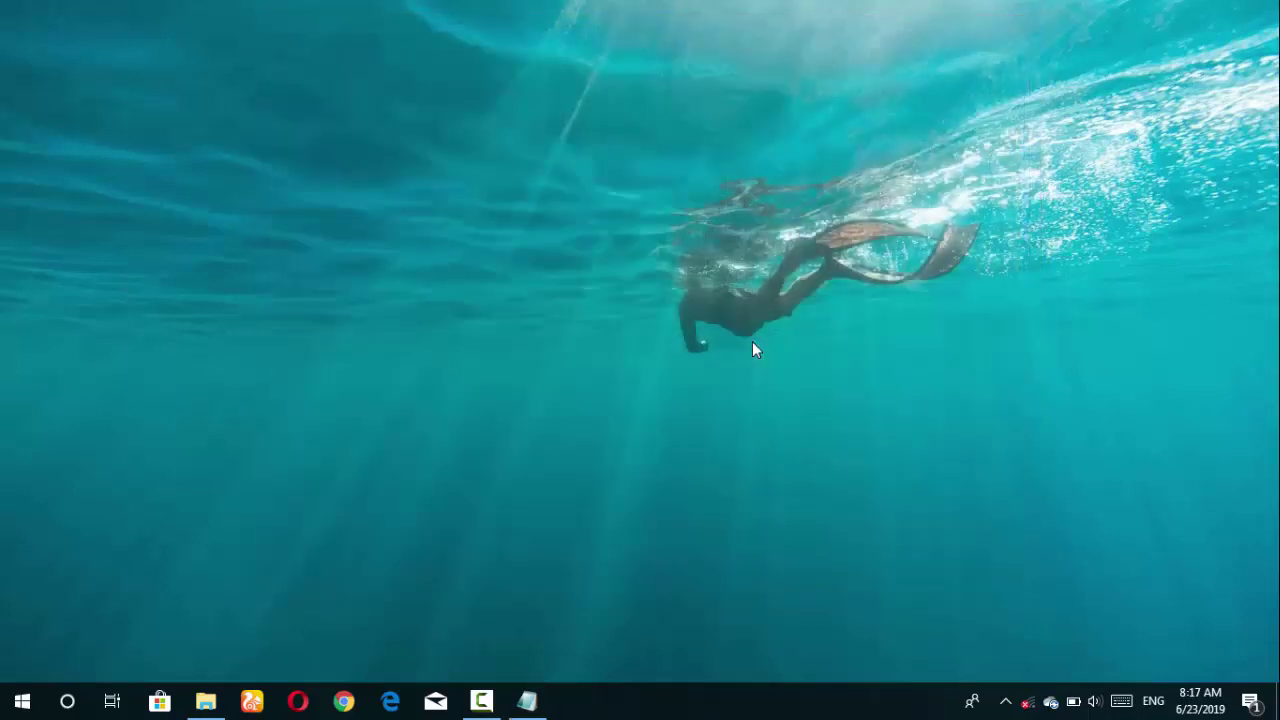
pyautogui.rightClick(858, 170)
pyautogui.click(898, 225)
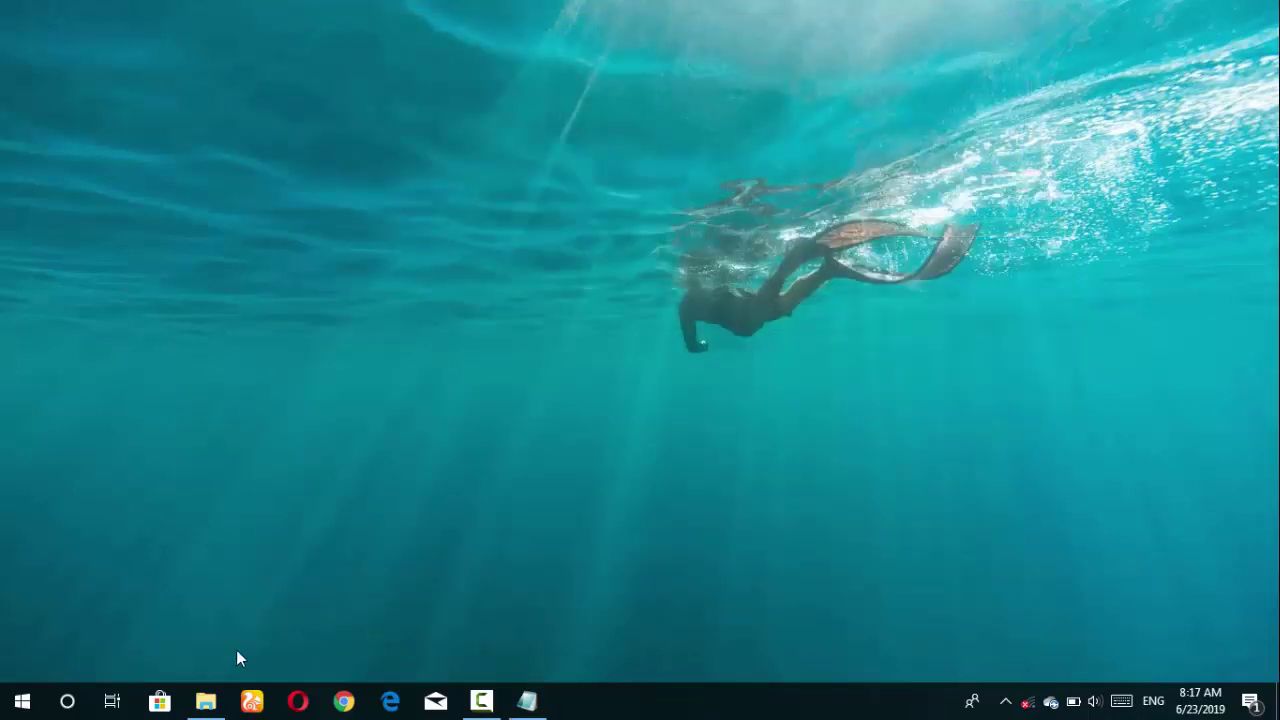
# Try to run the BarcodeGenerator application from the Crack folder as administrator
pyautogui.click(204, 704)
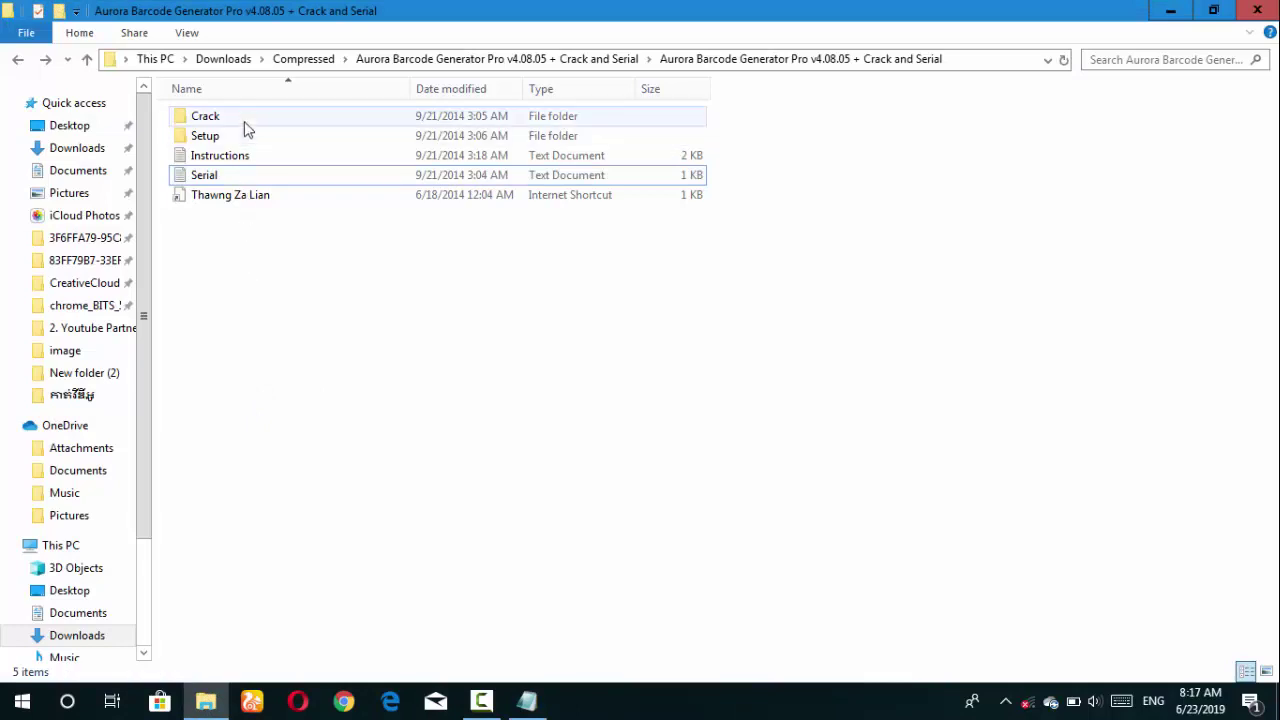
pyautogui.doubleClick(245, 120)
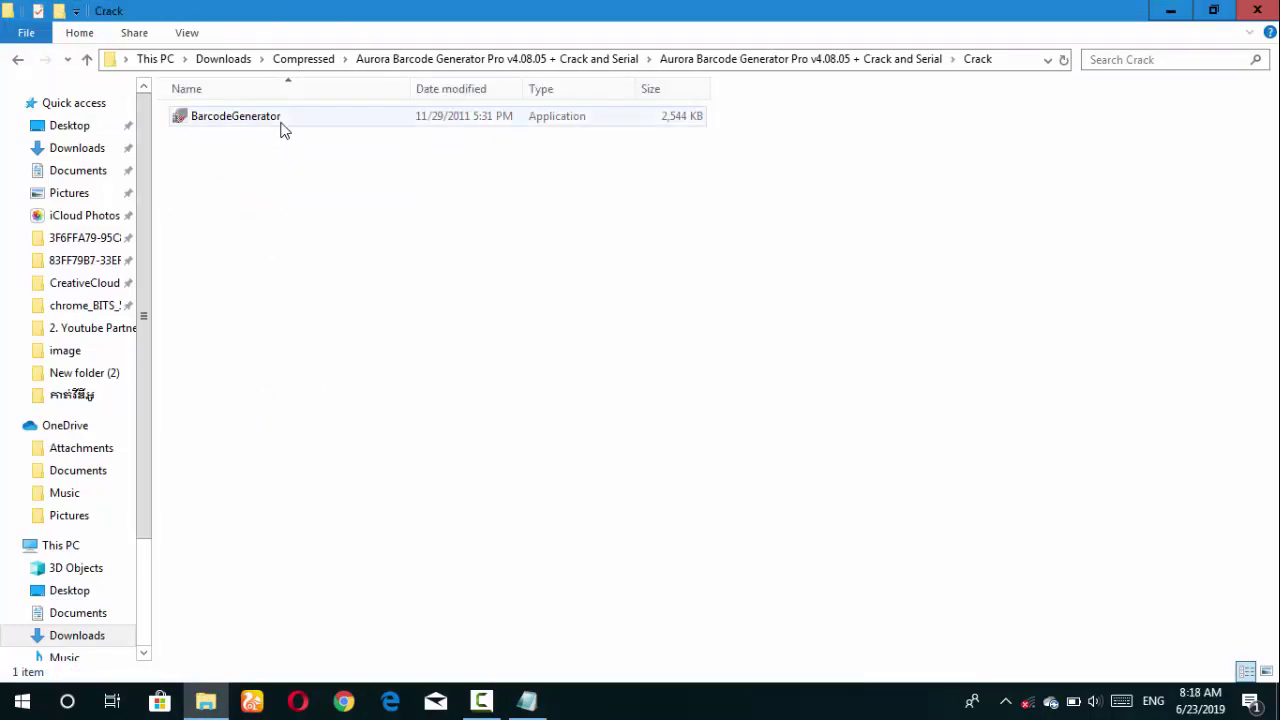
pyautogui.click(283, 128)
pyautogui.rightClick(283, 128)
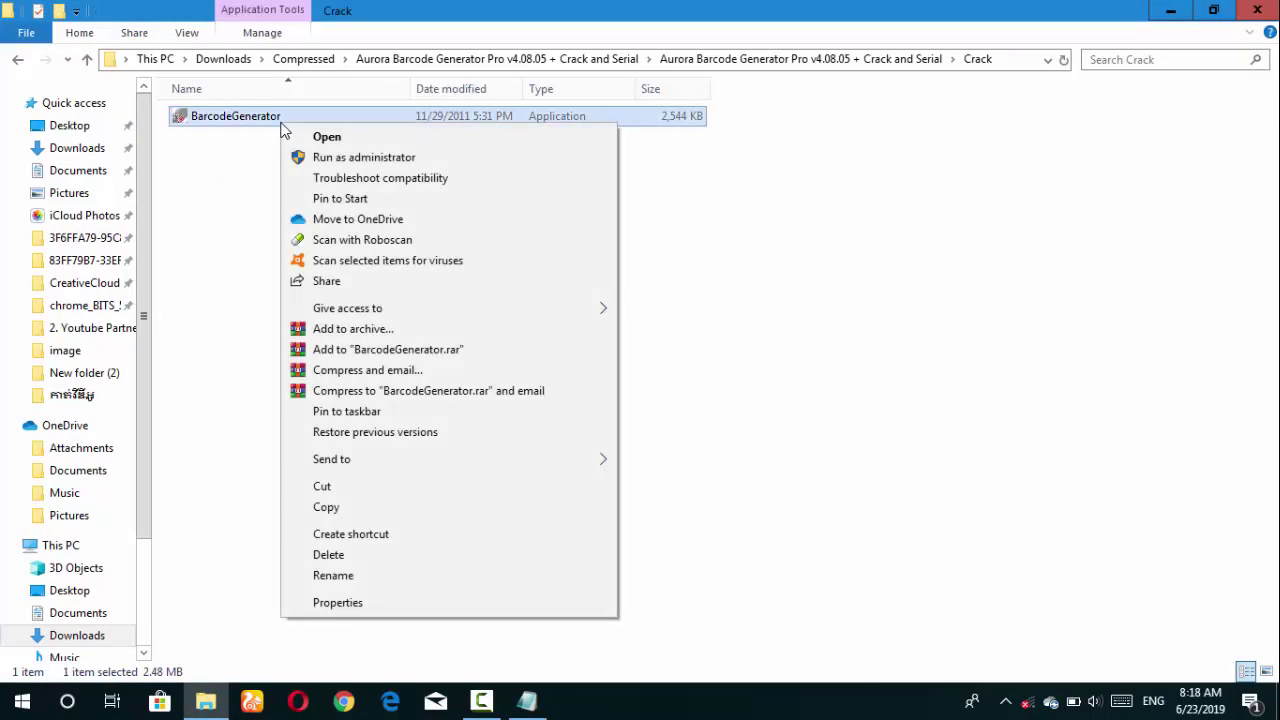
pyautogui.click(331, 157)
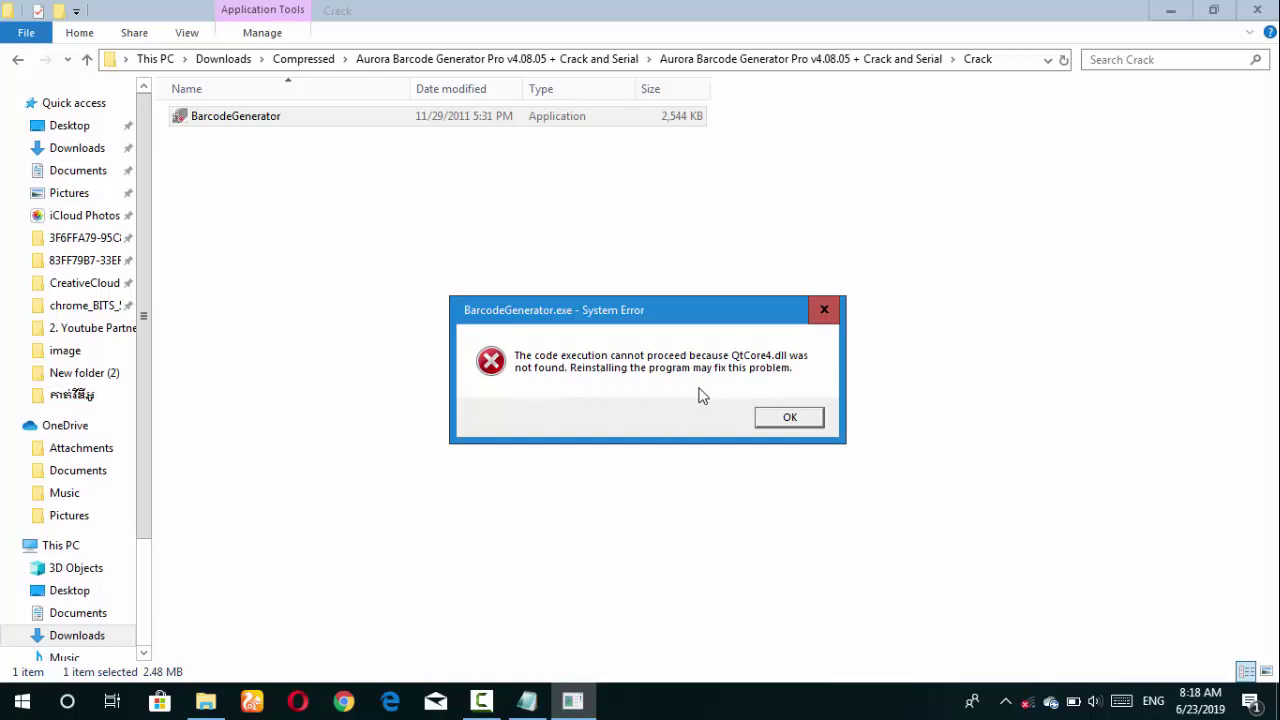
# Dismiss all the system error messages raised by BarcodeGenerator.exe from the Crack folder
pyautogui.click(776, 425)
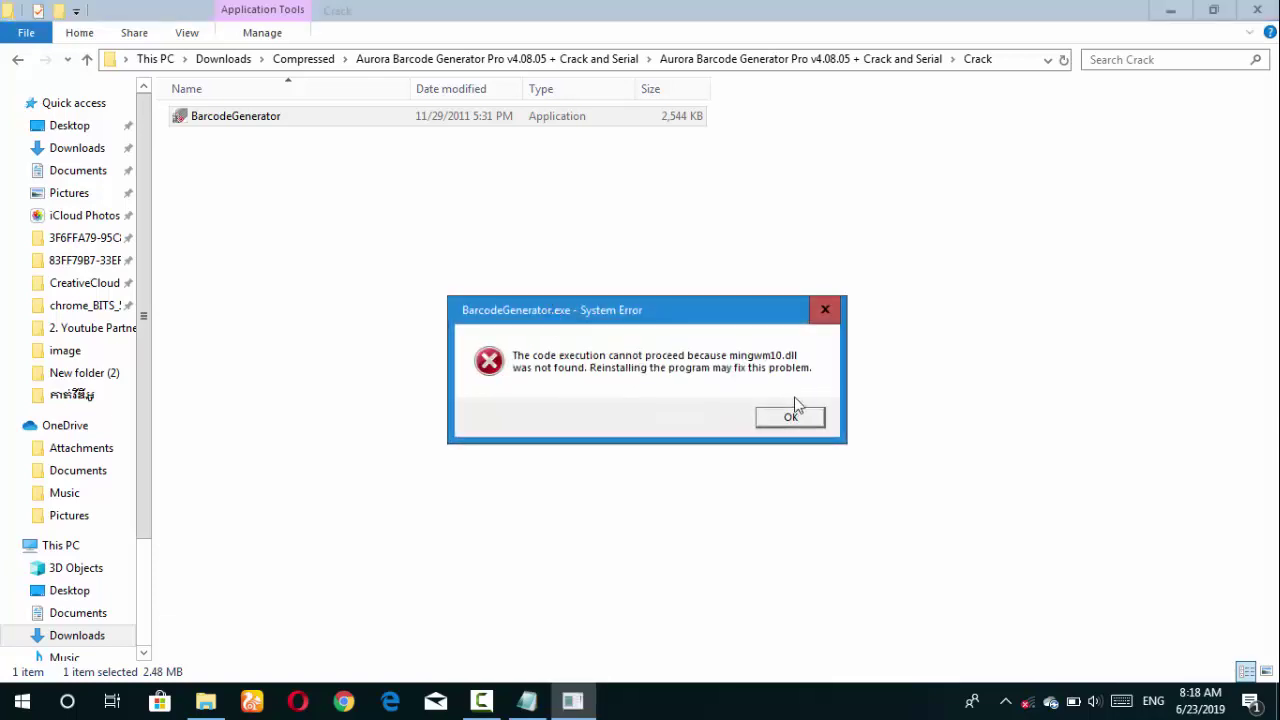
pyautogui.click(820, 309)
pyautogui.click(814, 308)
pyautogui.click(812, 308)
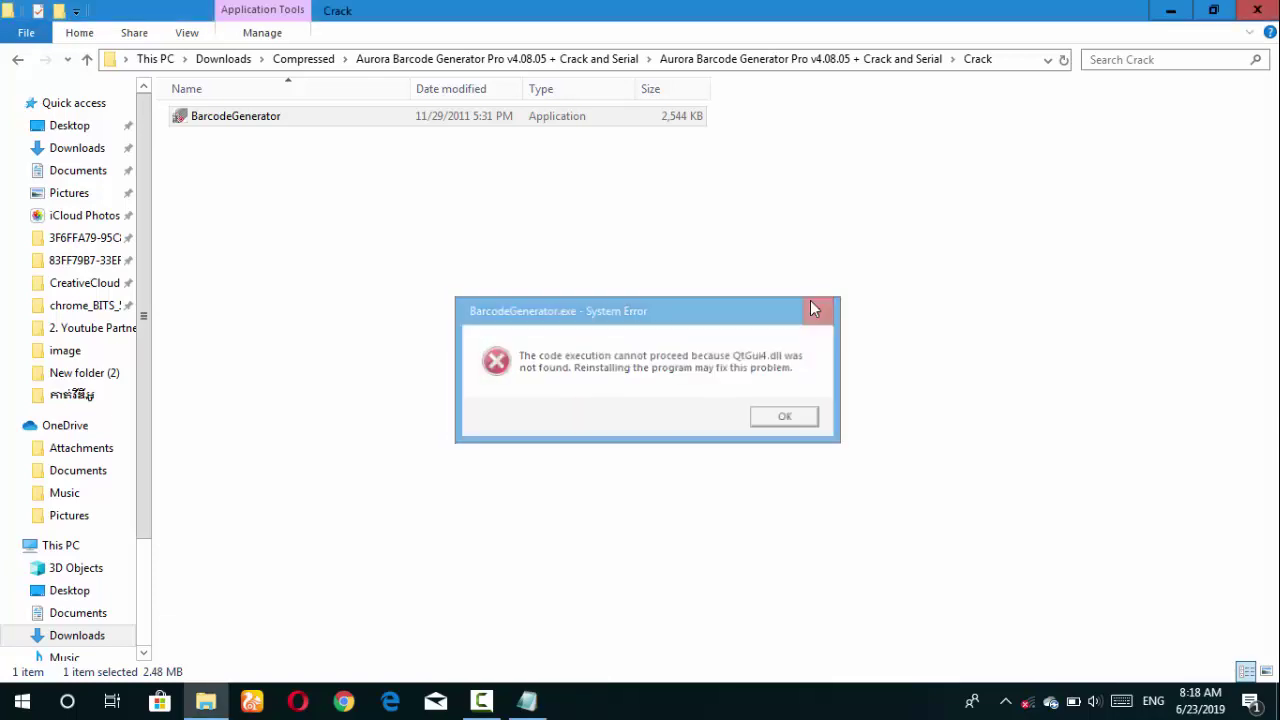
pyautogui.click(813, 309)
pyautogui.click(483, 306)
# Return to the parent folder, review the registration details in the Serial text file, and minimize the file
pyautogui.click(19, 60)
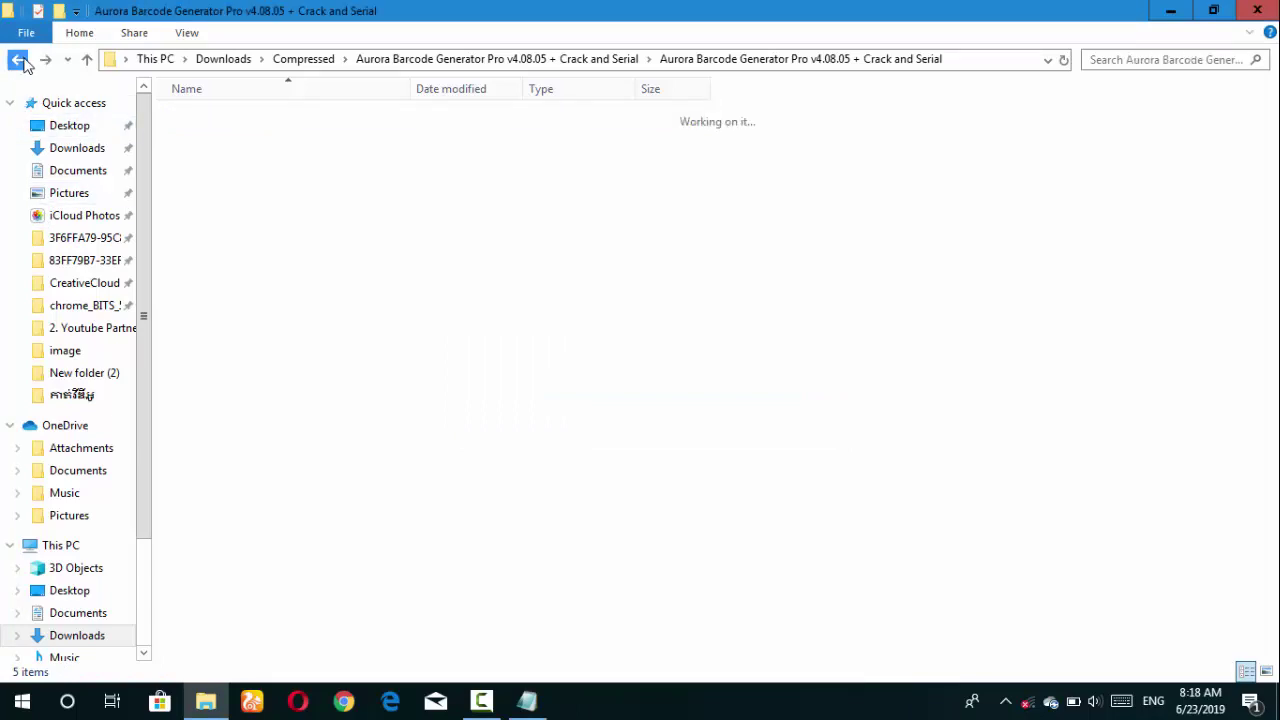
pyautogui.doubleClick(200, 177)
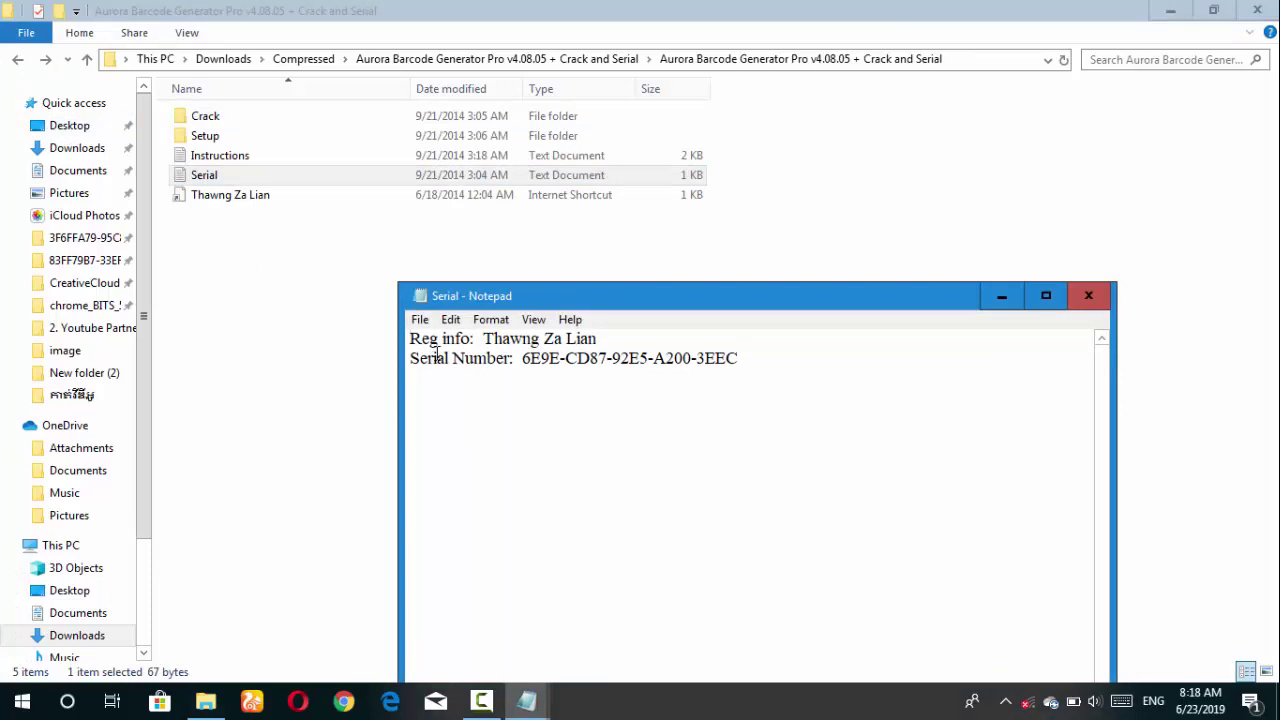
pyautogui.click(1003, 298)
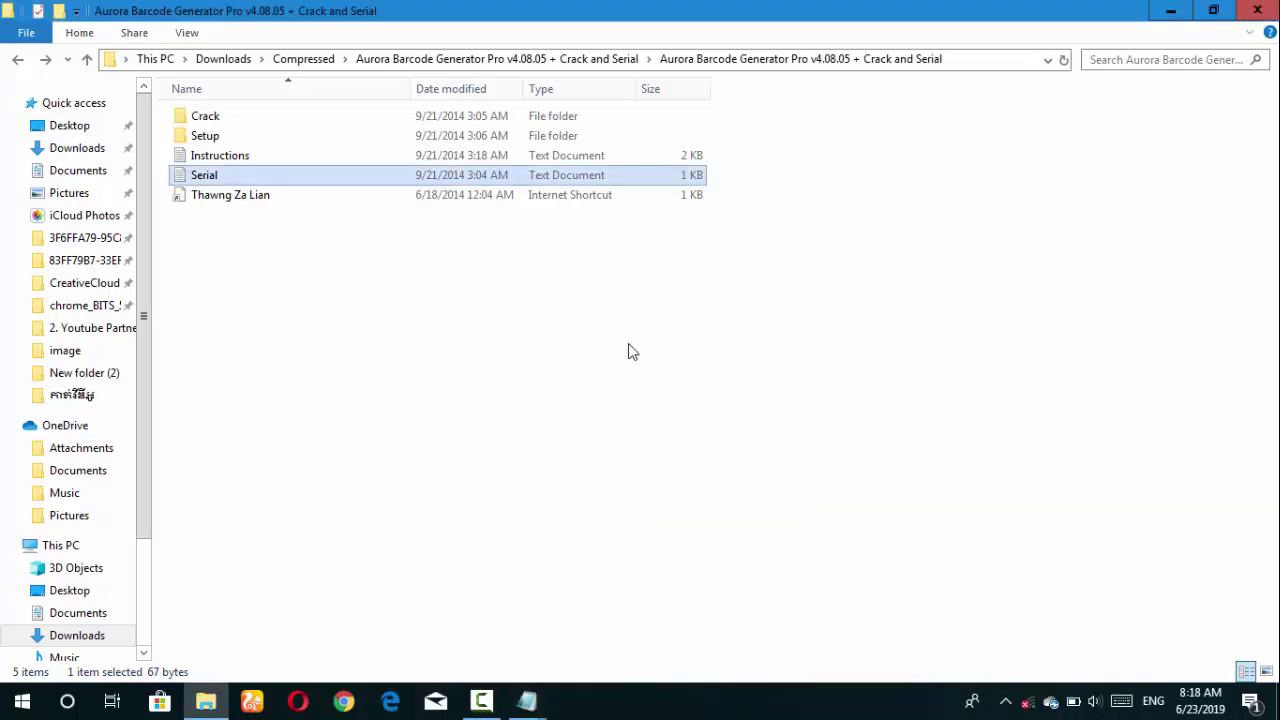
pyautogui.click(229, 262)
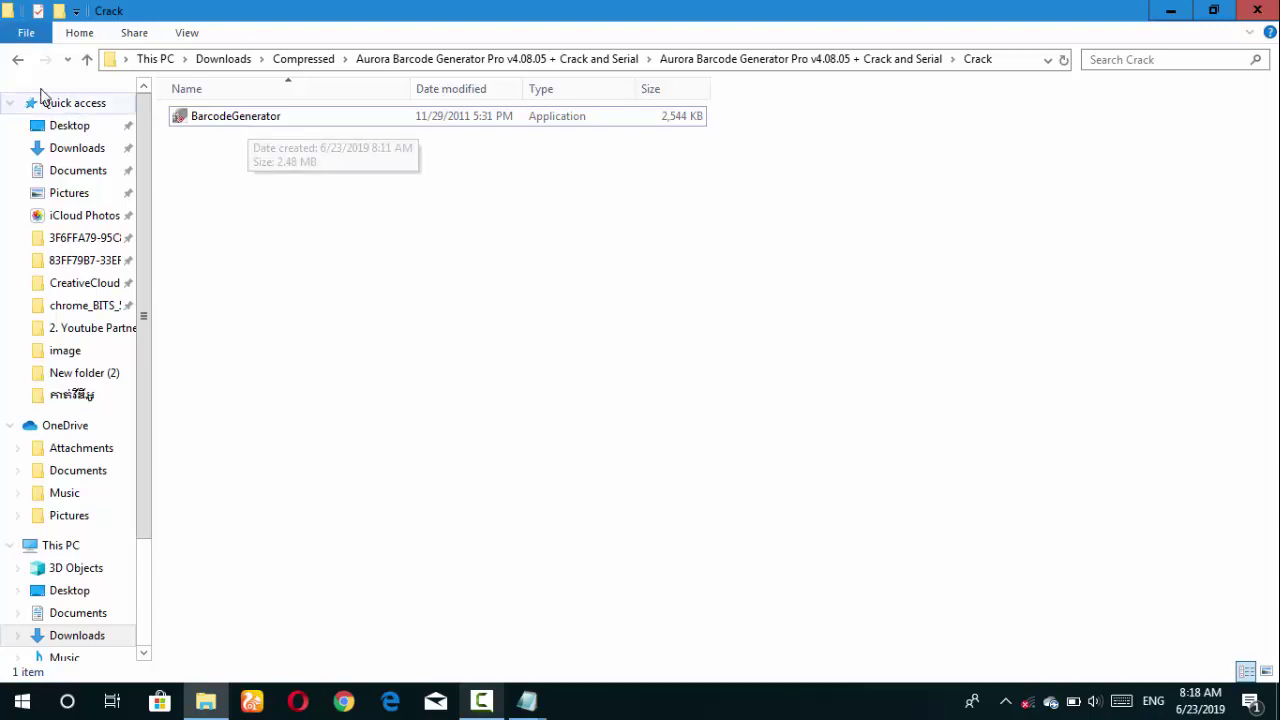
# Copy the BarcodeGenerator application from the Crack folder and minimize the folder window
pyautogui.click(17, 59)
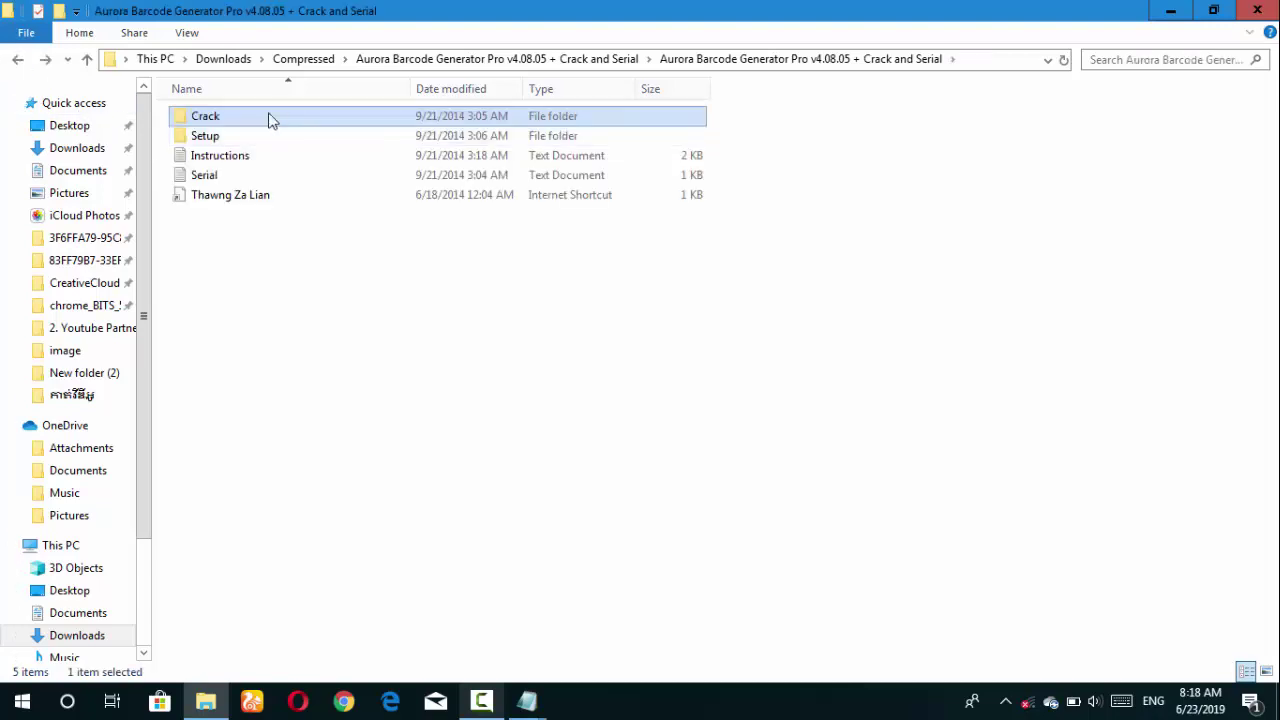
pyautogui.doubleClick(280, 125)
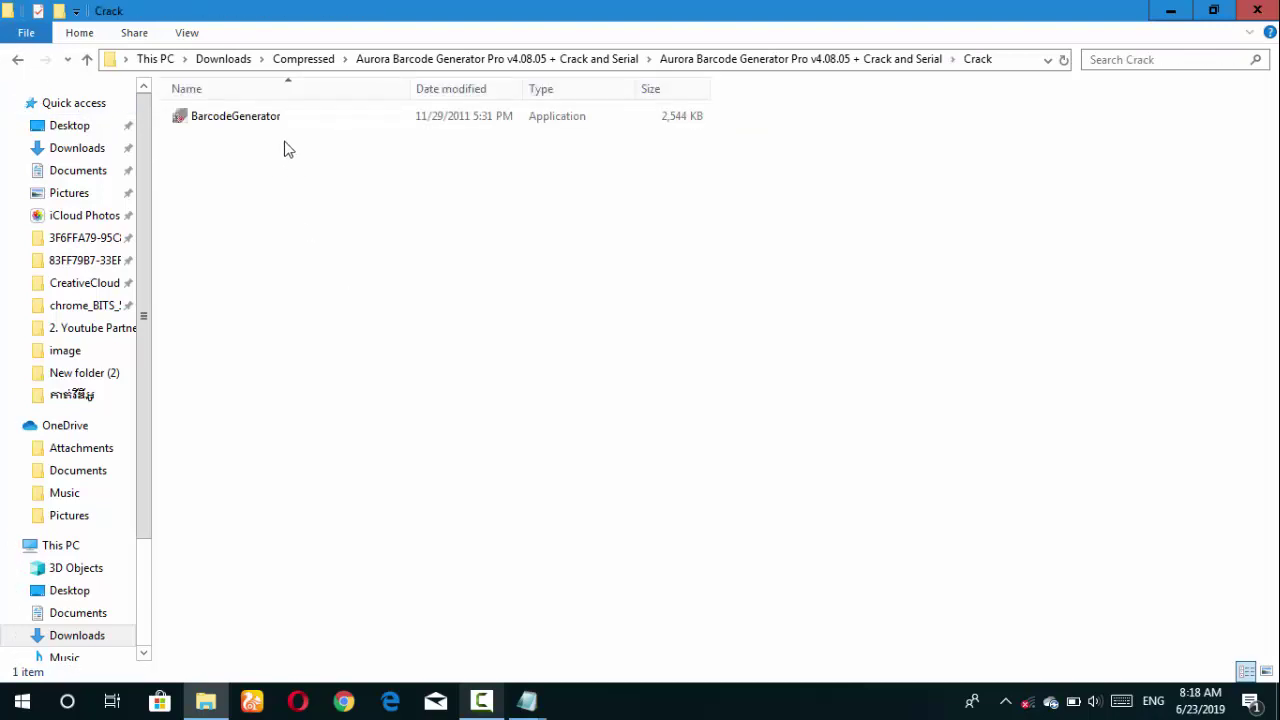
pyautogui.rightClick(275, 120)
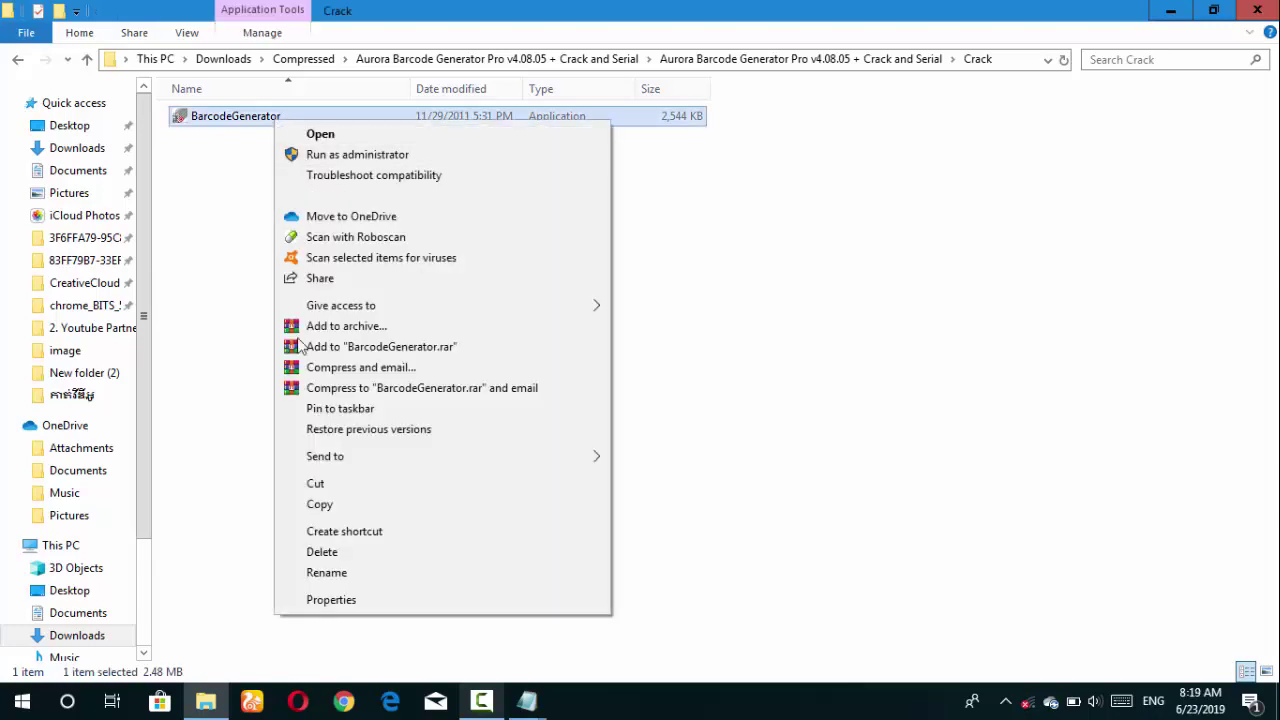
pyautogui.click(362, 504)
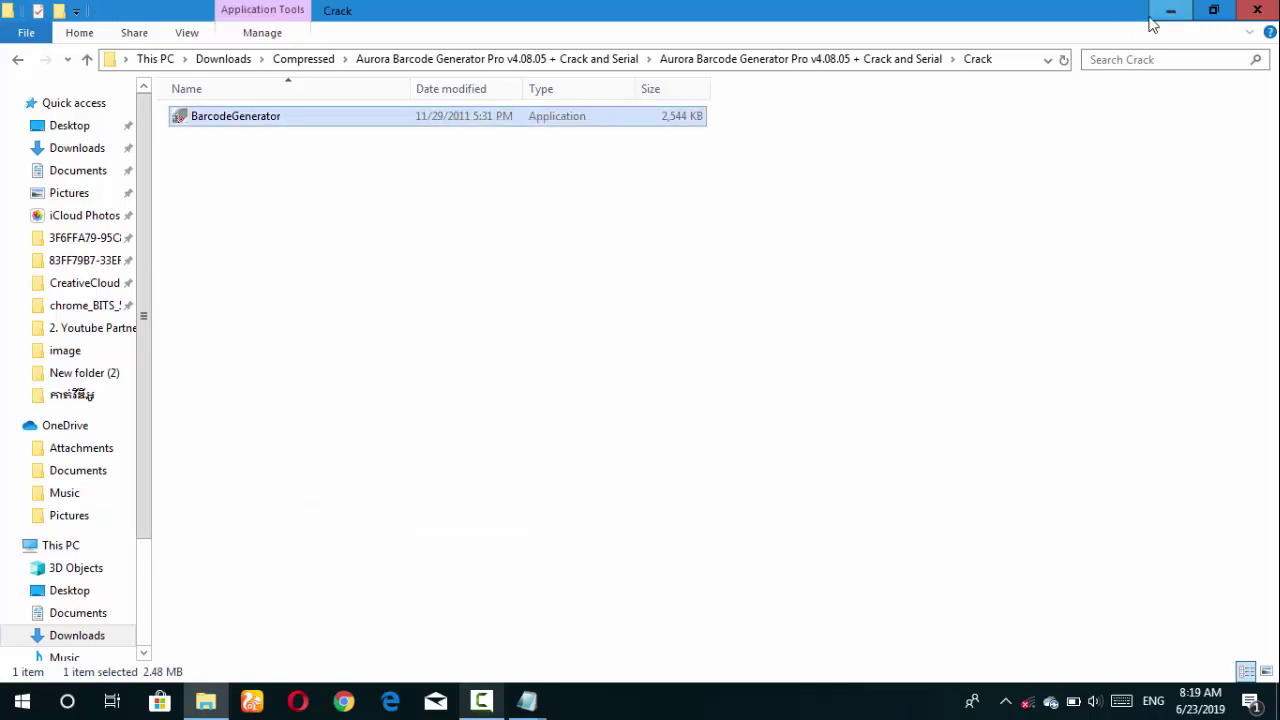
pyautogui.click(1170, 10)
# Open the file location of the recently added Barcode Generator program
pyautogui.click(22, 701)
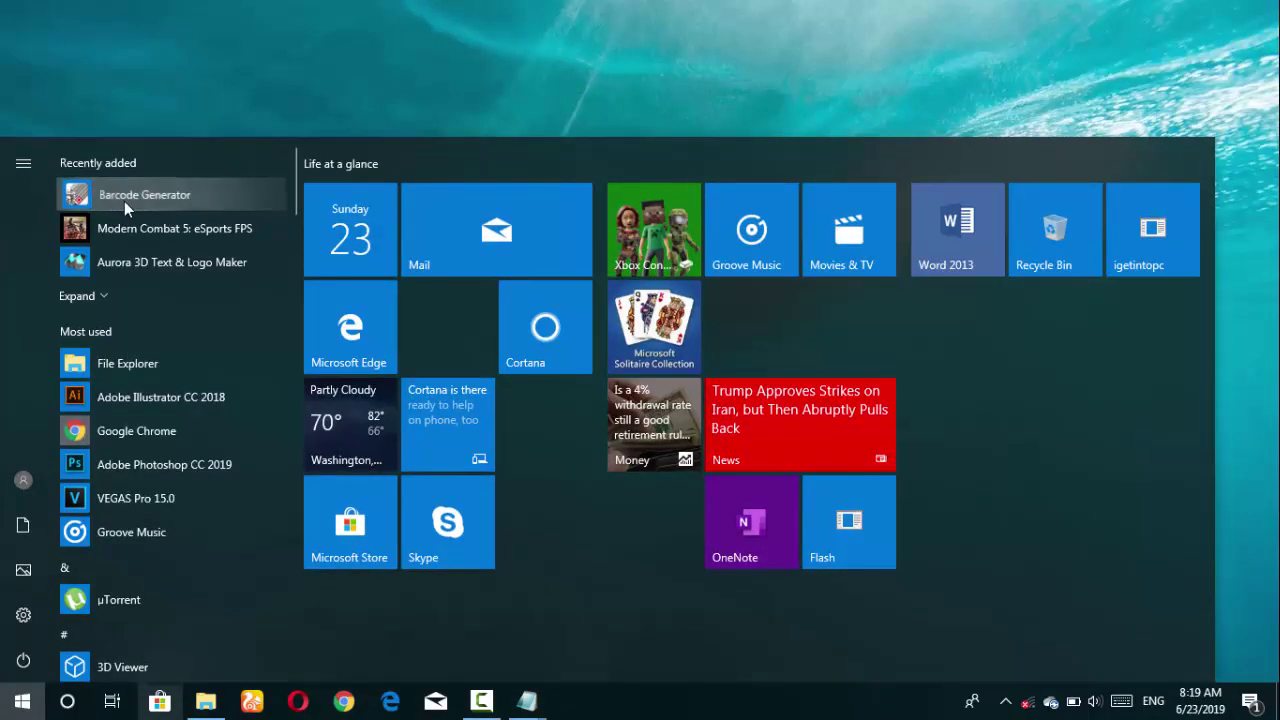
pyautogui.rightClick(150, 197)
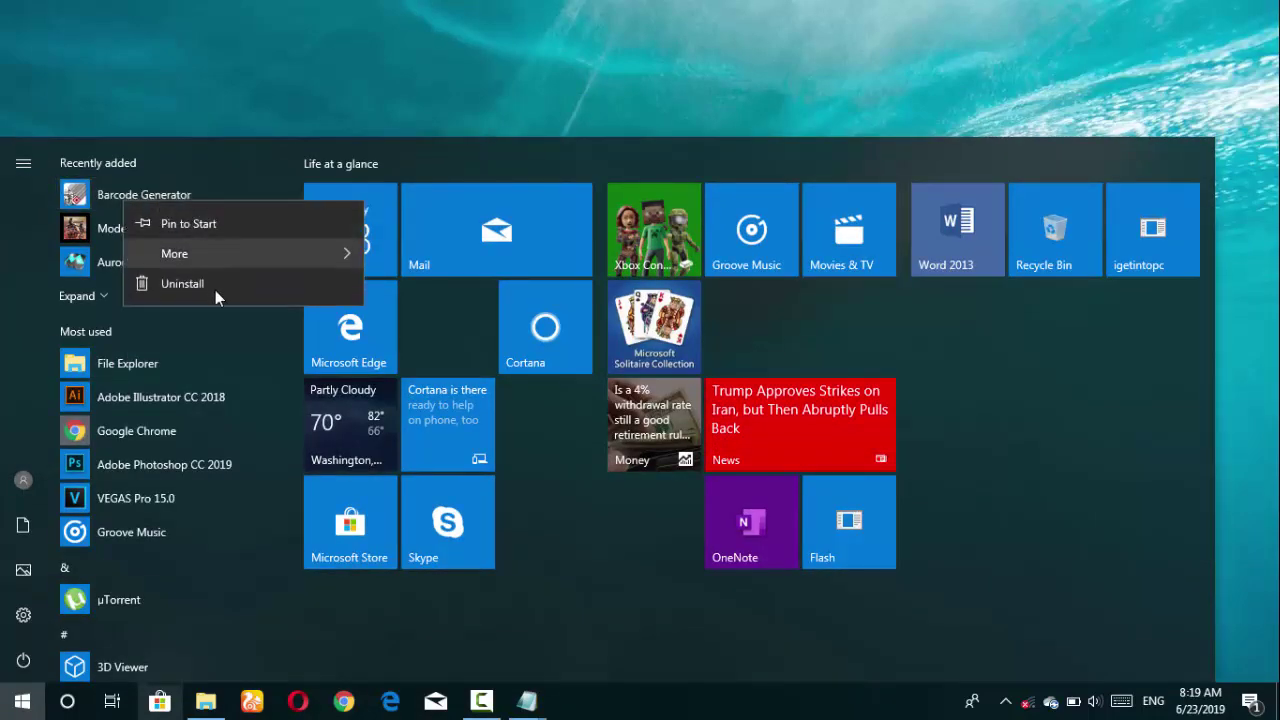
pyautogui.moveTo(274, 258)
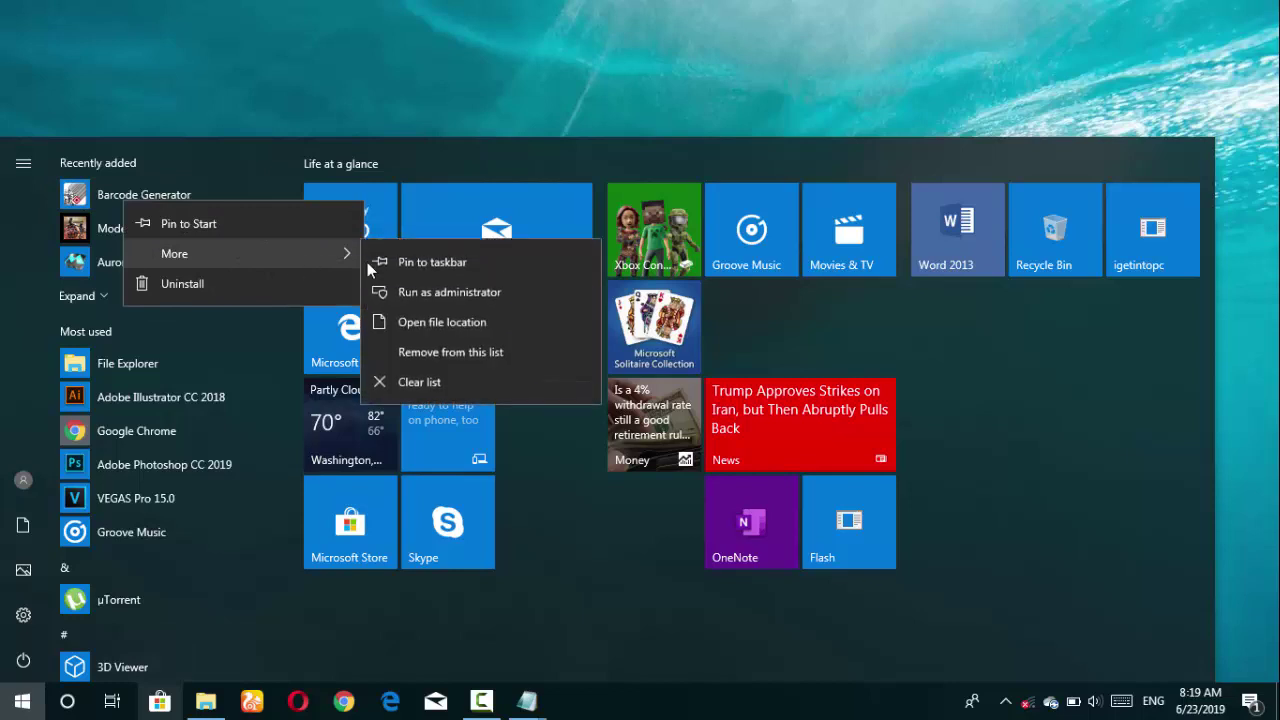
pyautogui.click(463, 325)
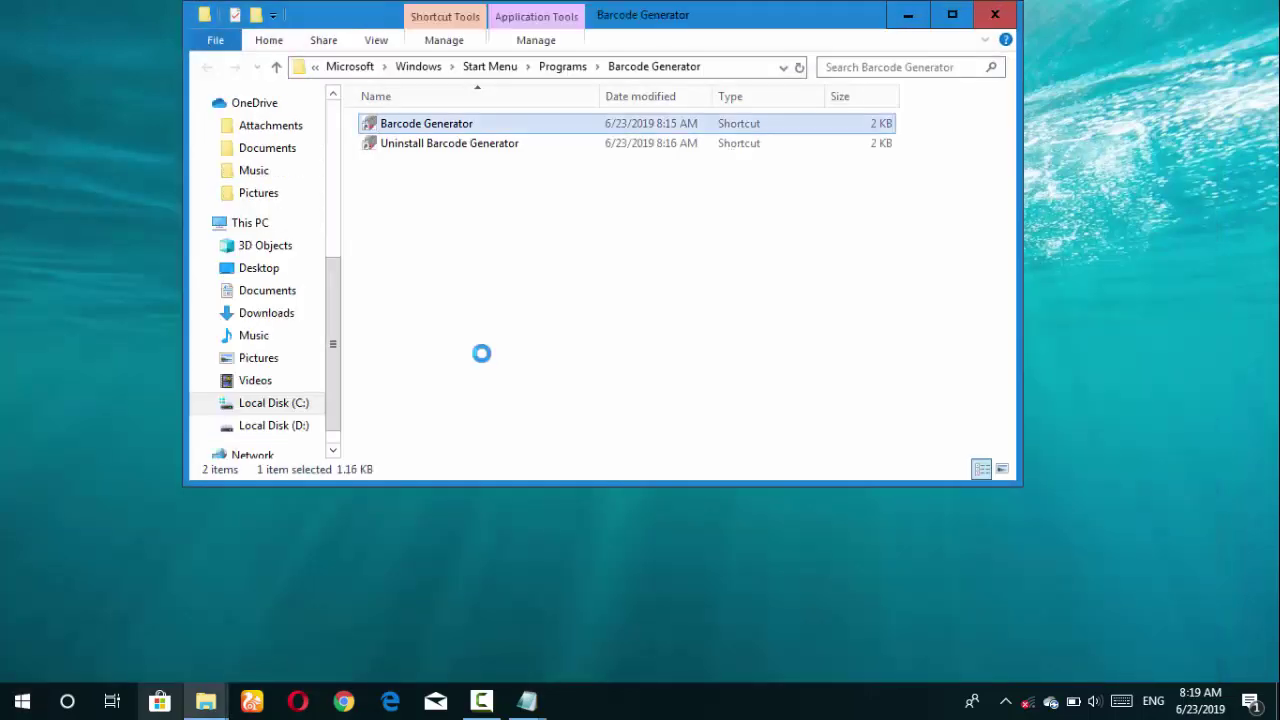
pyautogui.click(516, 248)
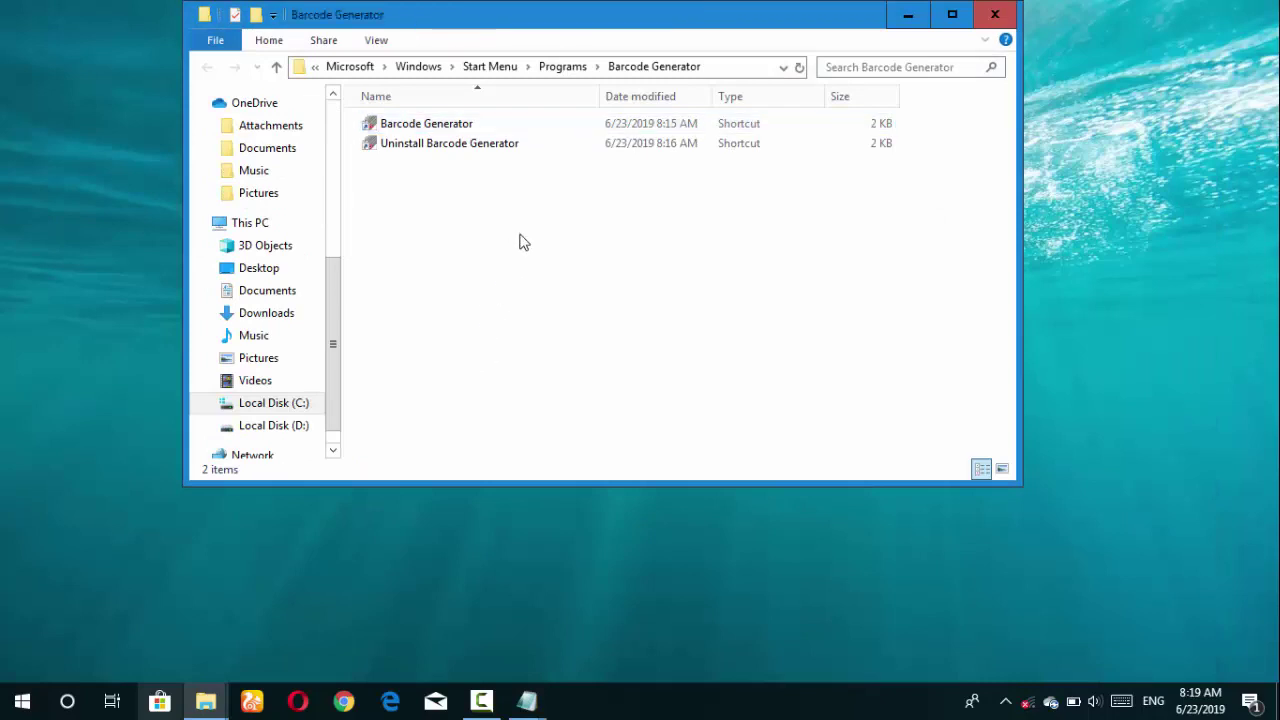
# Paste the copied BarcodeGenerator application into the Barcode Generator programs folder with administrator permission, and refresh the folder
pyautogui.rightClick(658, 210)
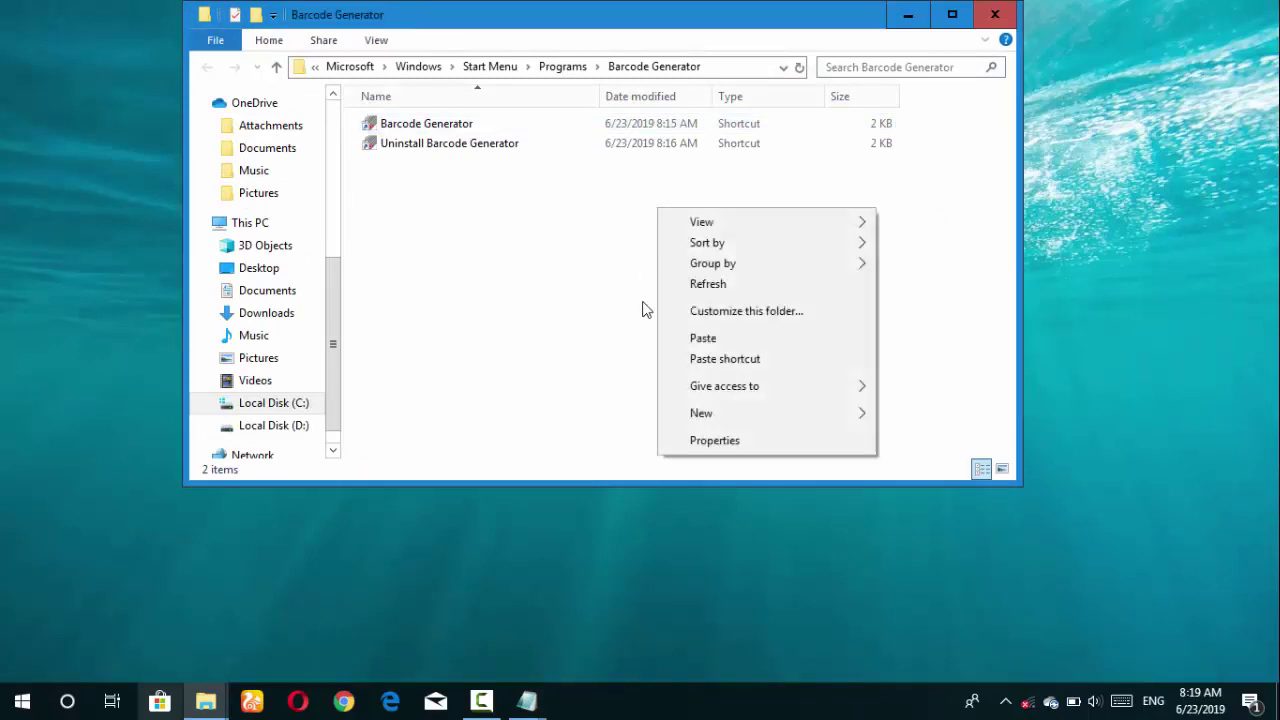
pyautogui.click(719, 336)
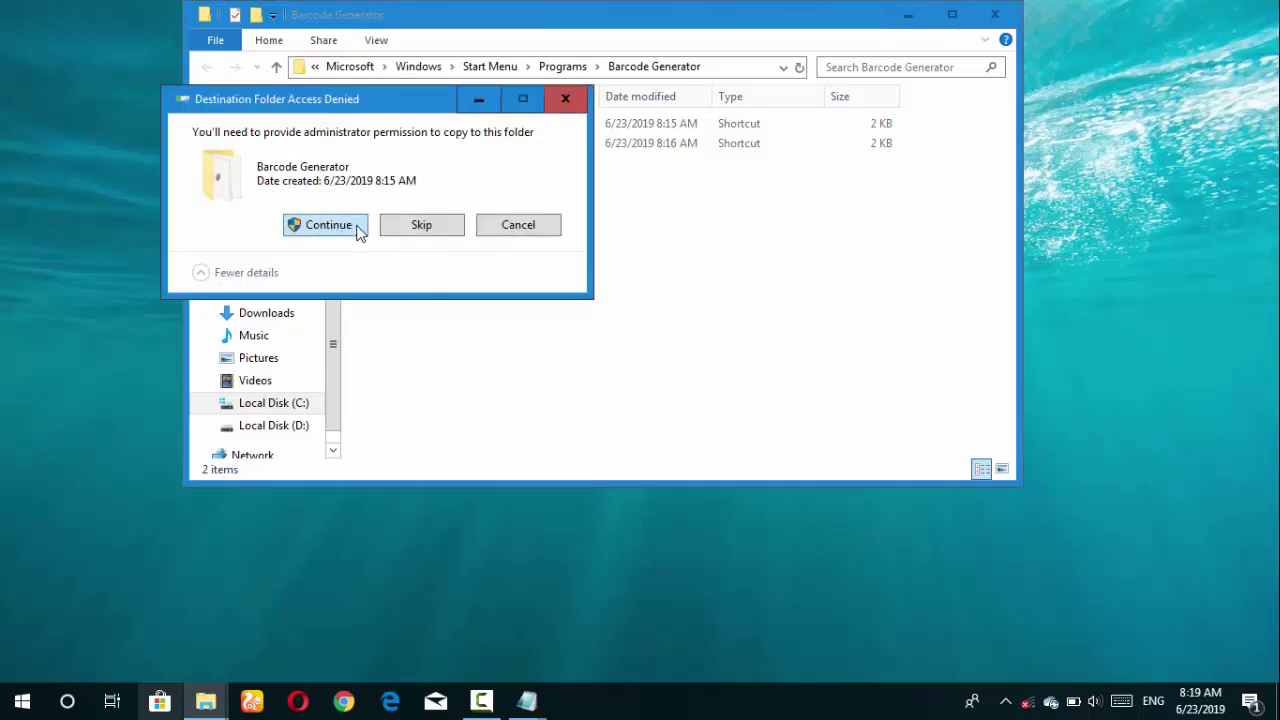
pyautogui.click(358, 228)
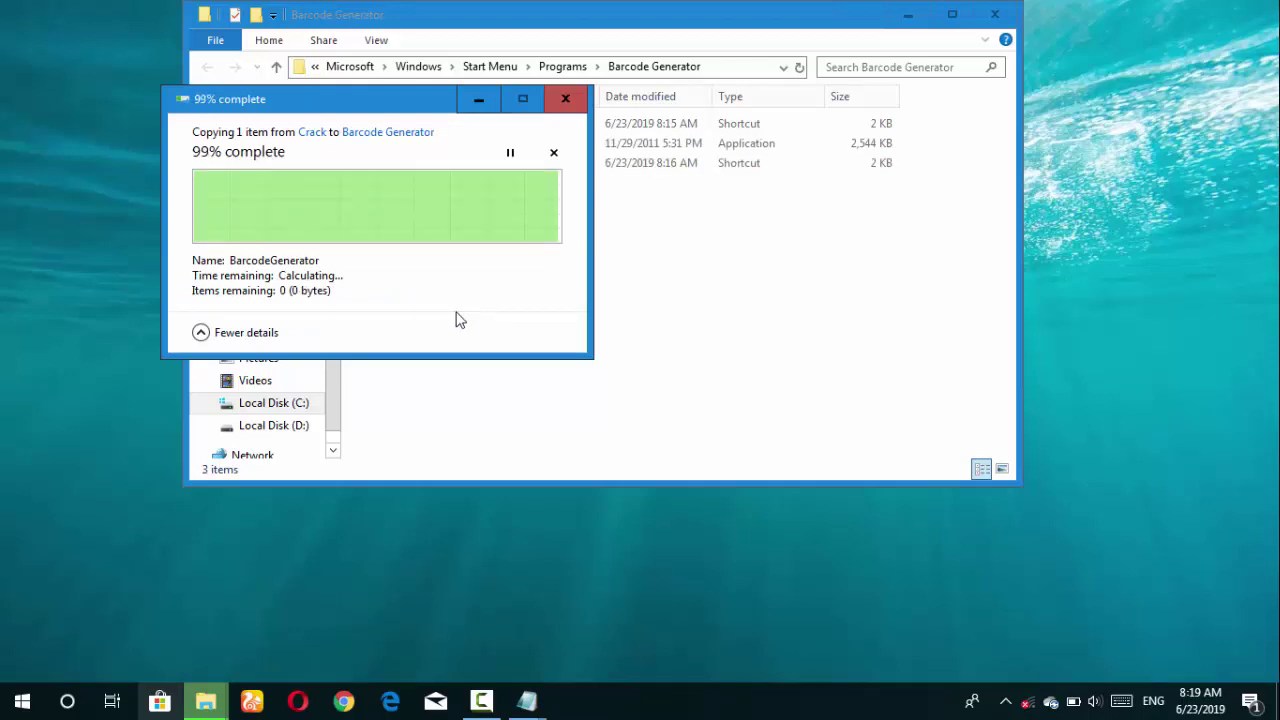
pyautogui.rightClick(713, 262)
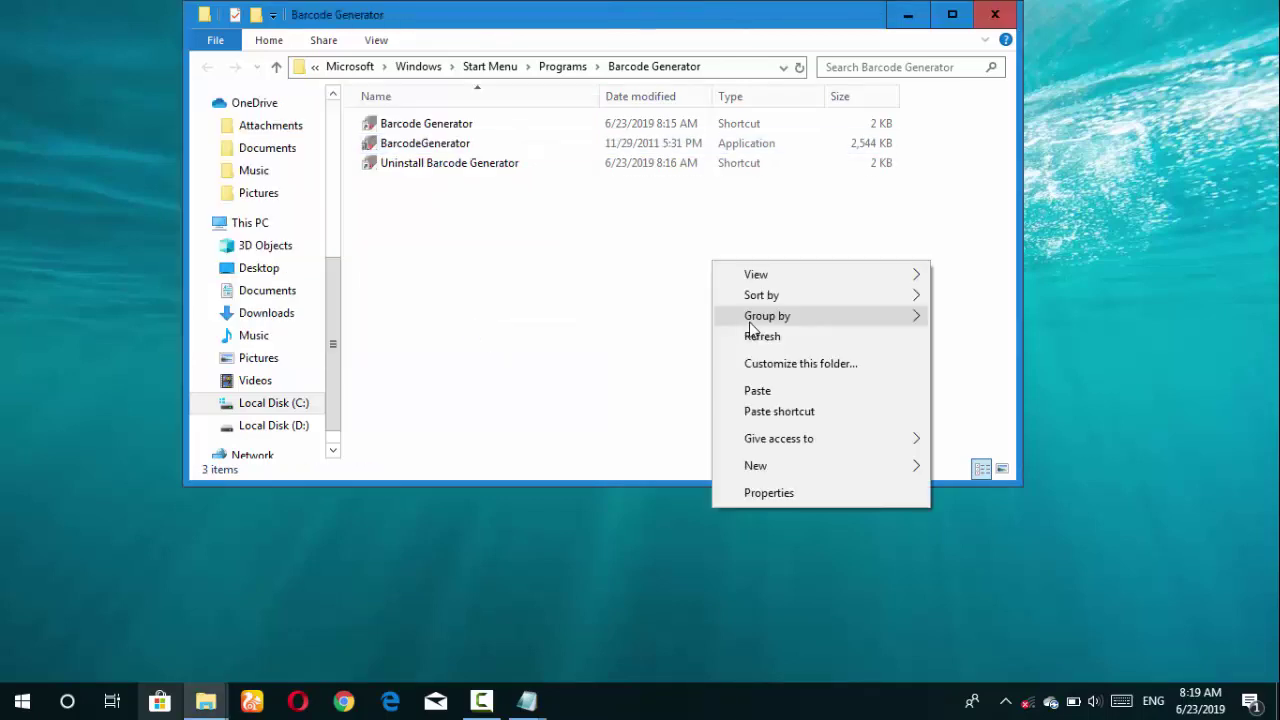
pyautogui.click(762, 337)
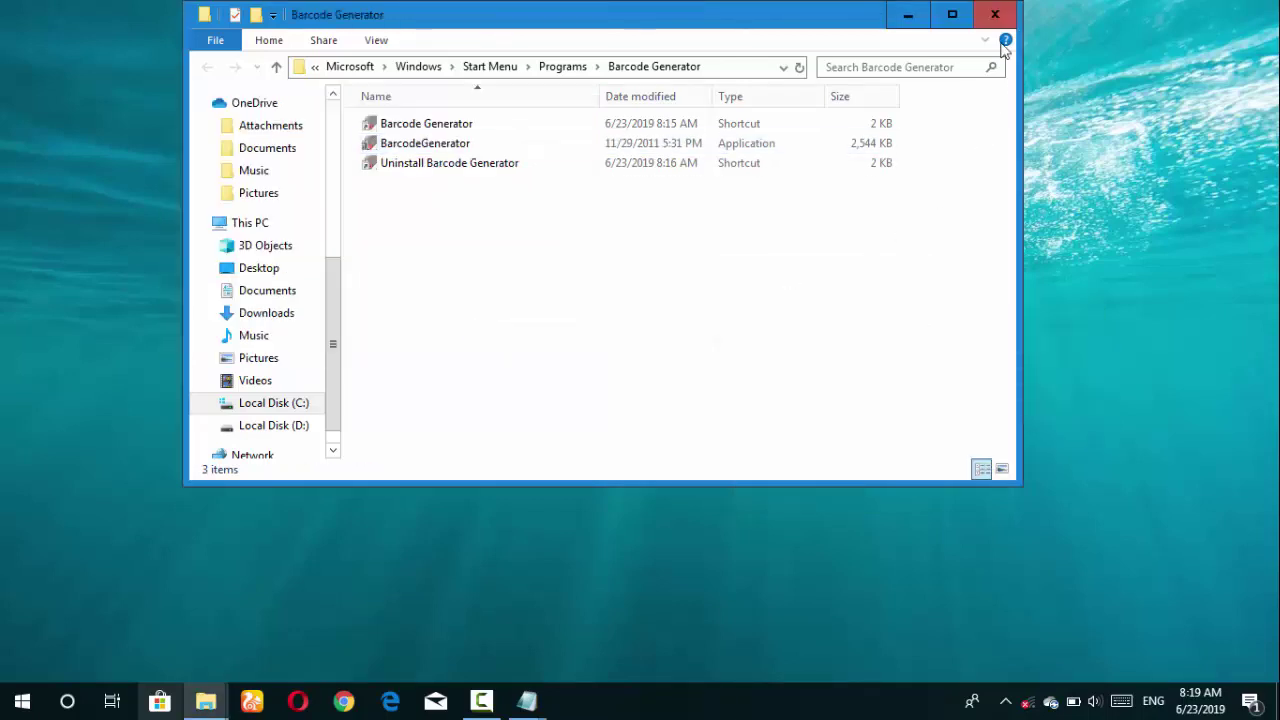
# Minimize the Barcode Generator folder and launch the recently added Barcode Generator program
pyautogui.click(908, 14)
pyautogui.rightClick(1047, 200)
pyautogui.click(1047, 192)
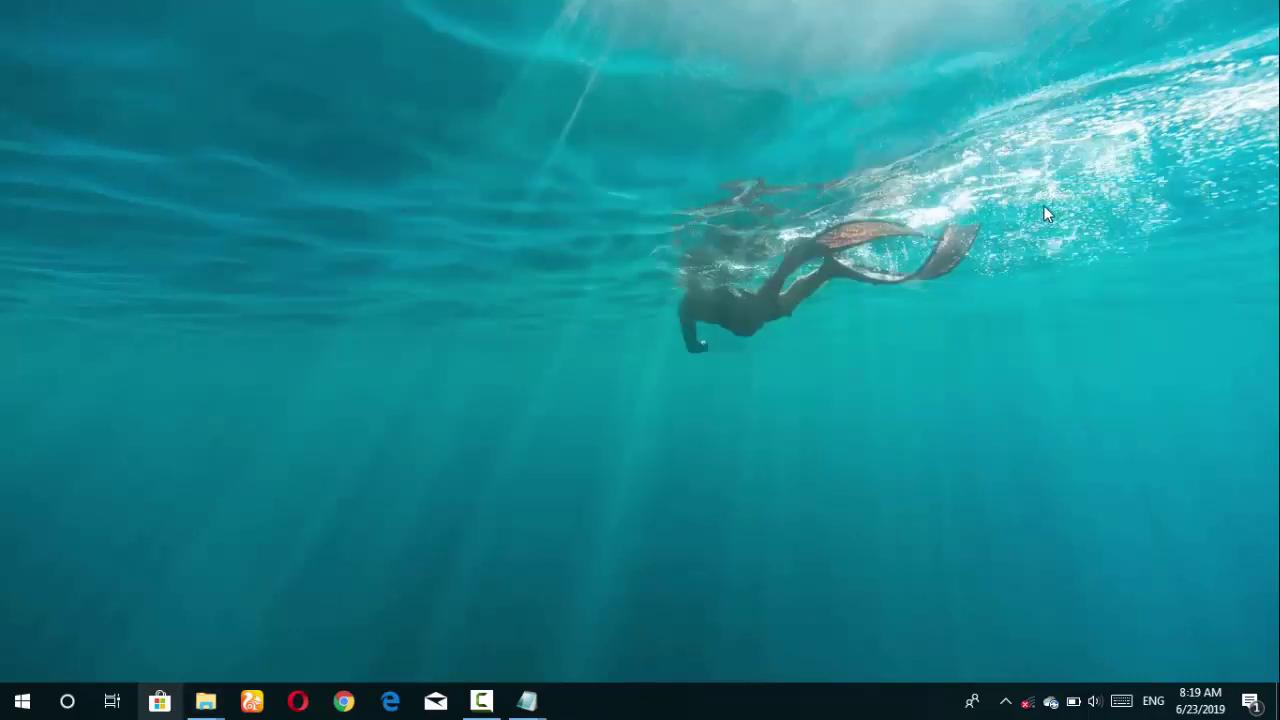
pyautogui.press('super')
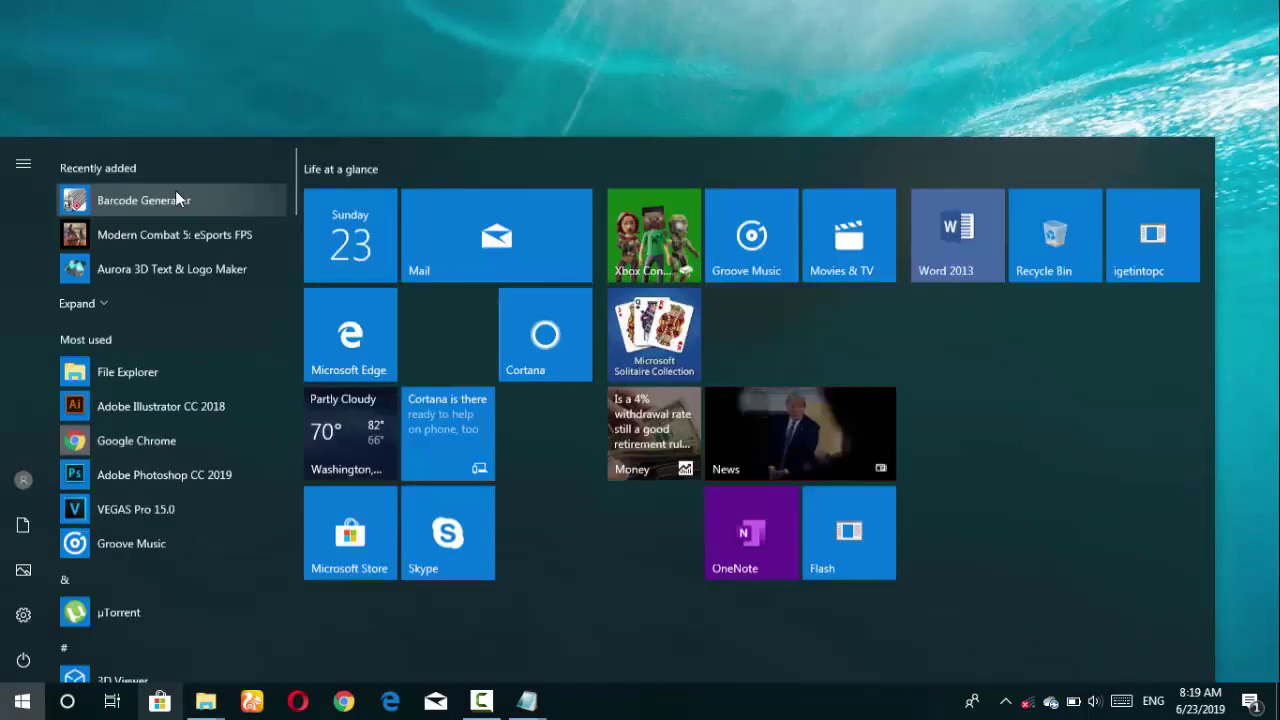
pyautogui.click(170, 194)
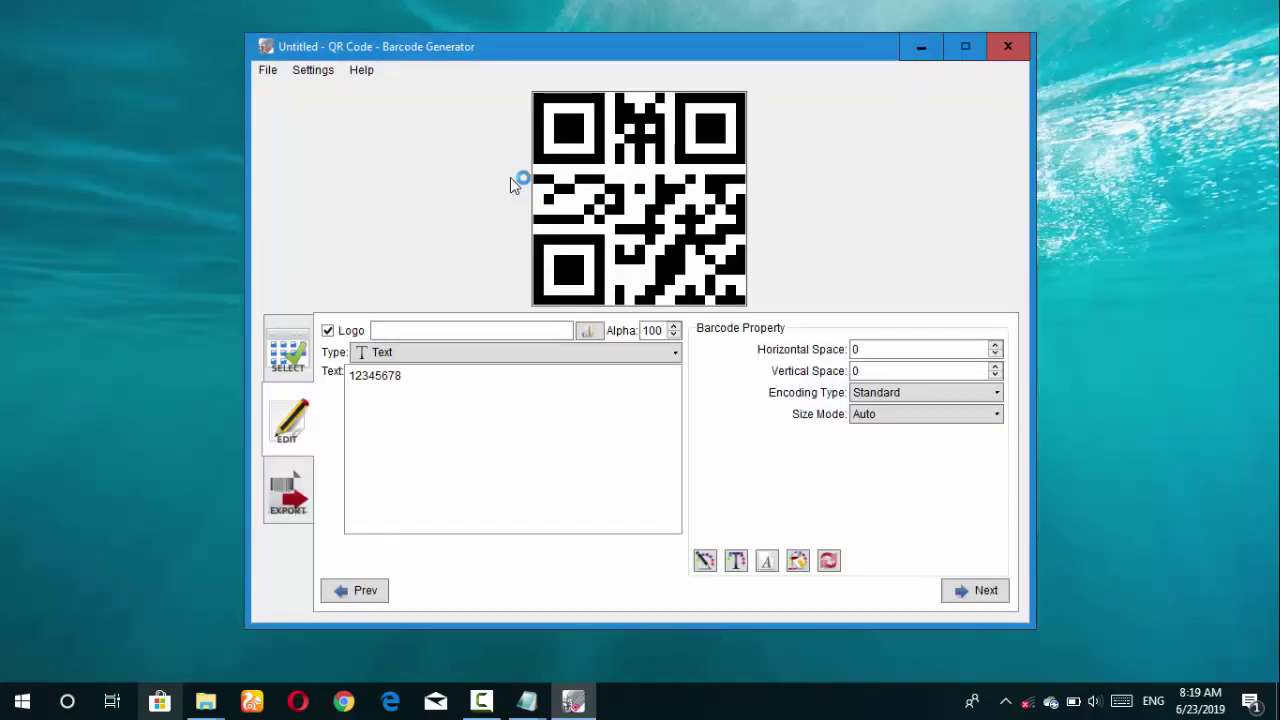
# Check the version and license status in the About Barcode Generator information, close it, and move the program window slightly higher
pyautogui.click(368, 71)
pyautogui.click(390, 154)
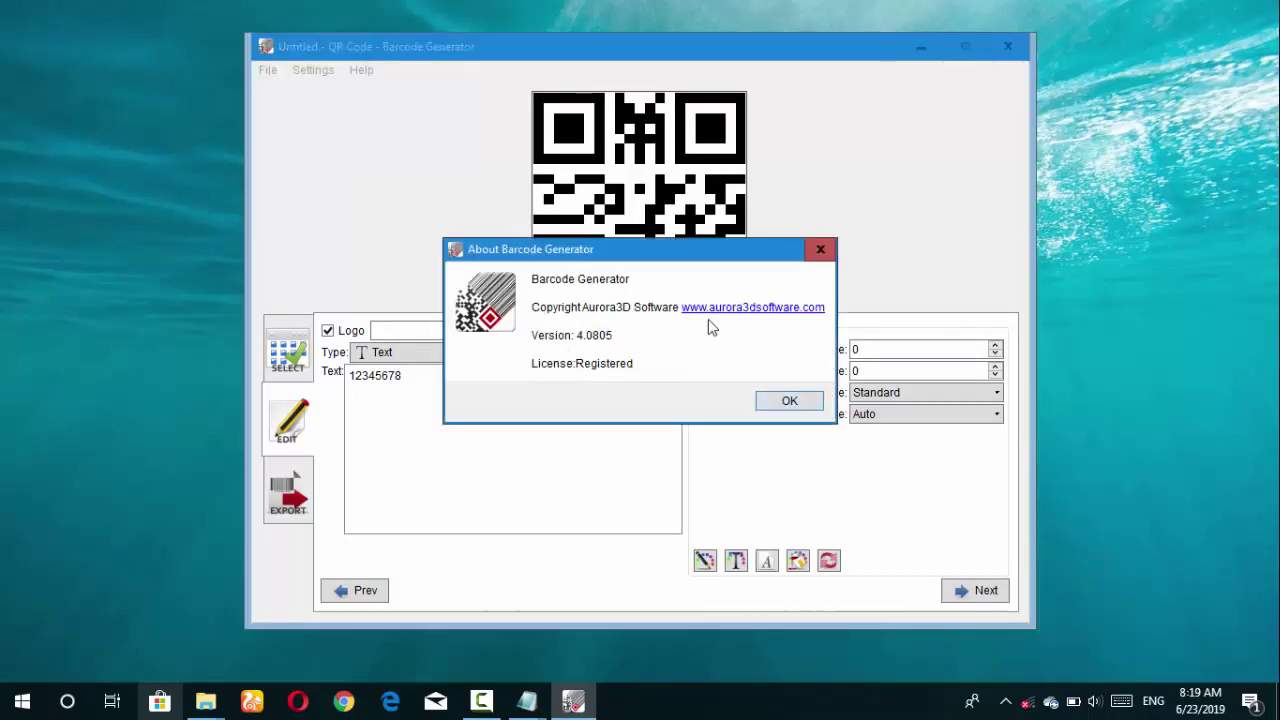
pyautogui.click(778, 401)
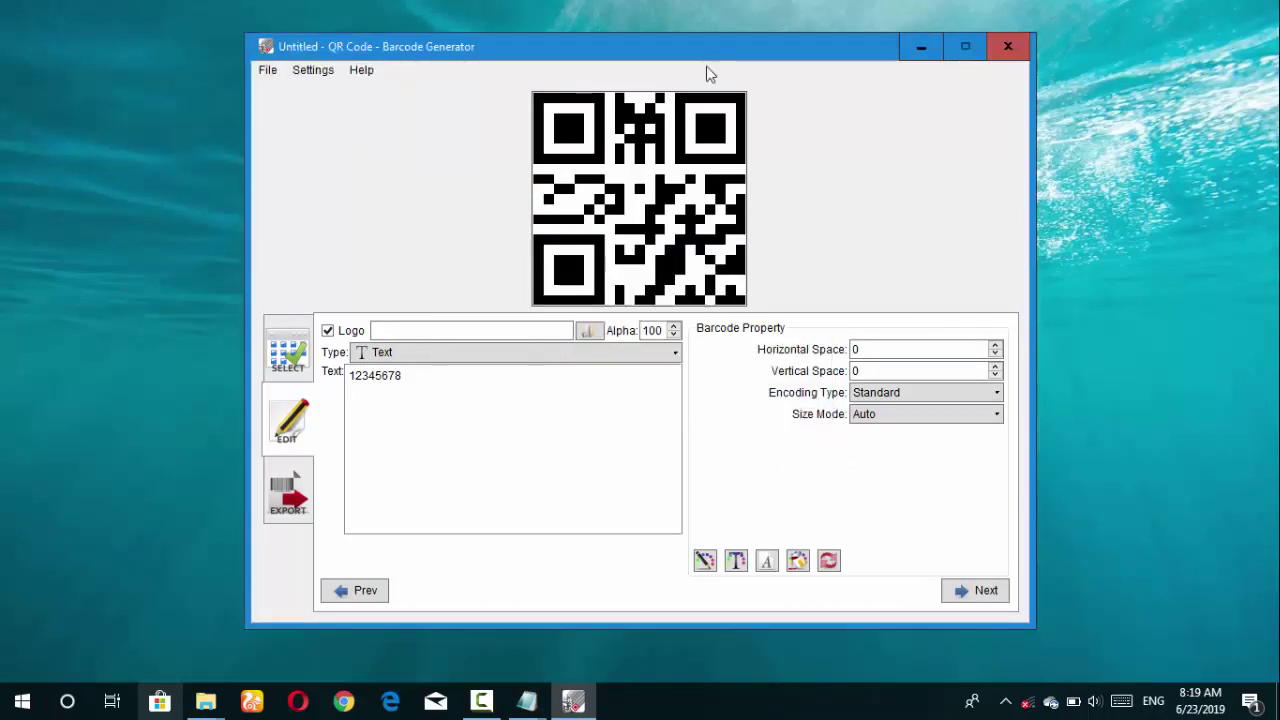
pyautogui.moveTo(706, 47); pyautogui.dragTo(703, 20)
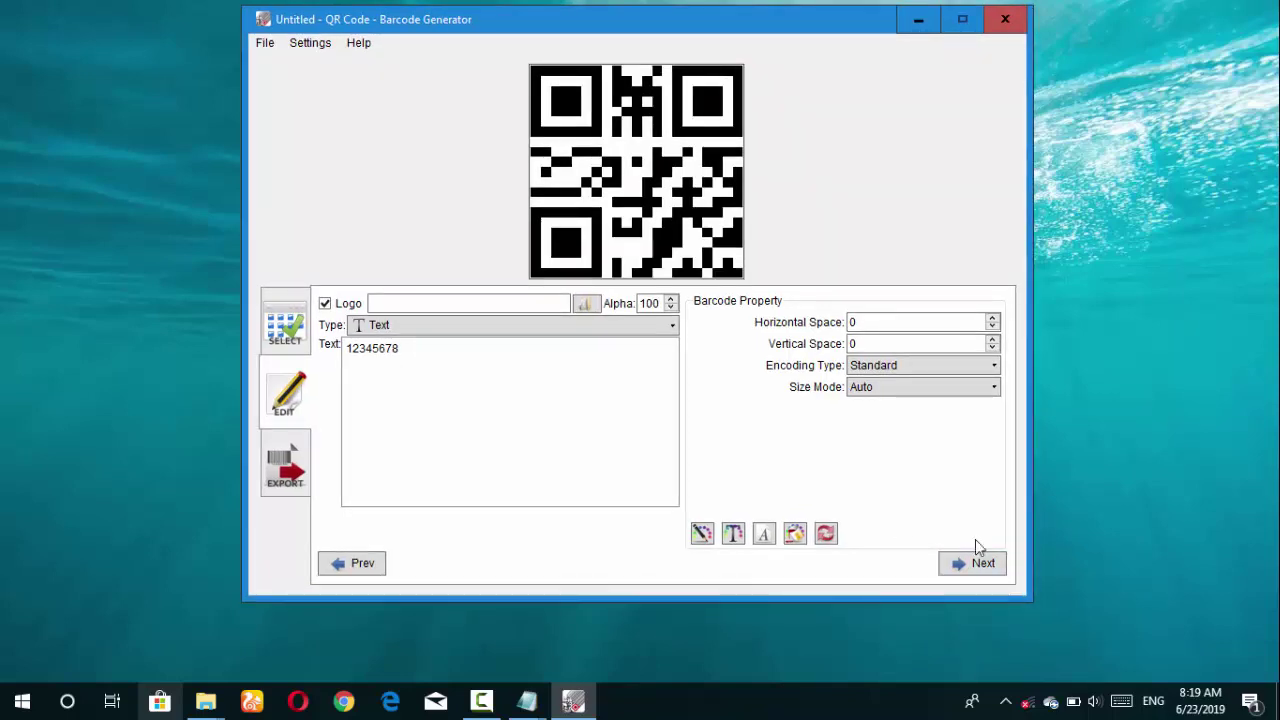
# Close Barcode Generator and refresh the desktop
pyautogui.click(1005, 19)
pyautogui.rightClick(960, 54)
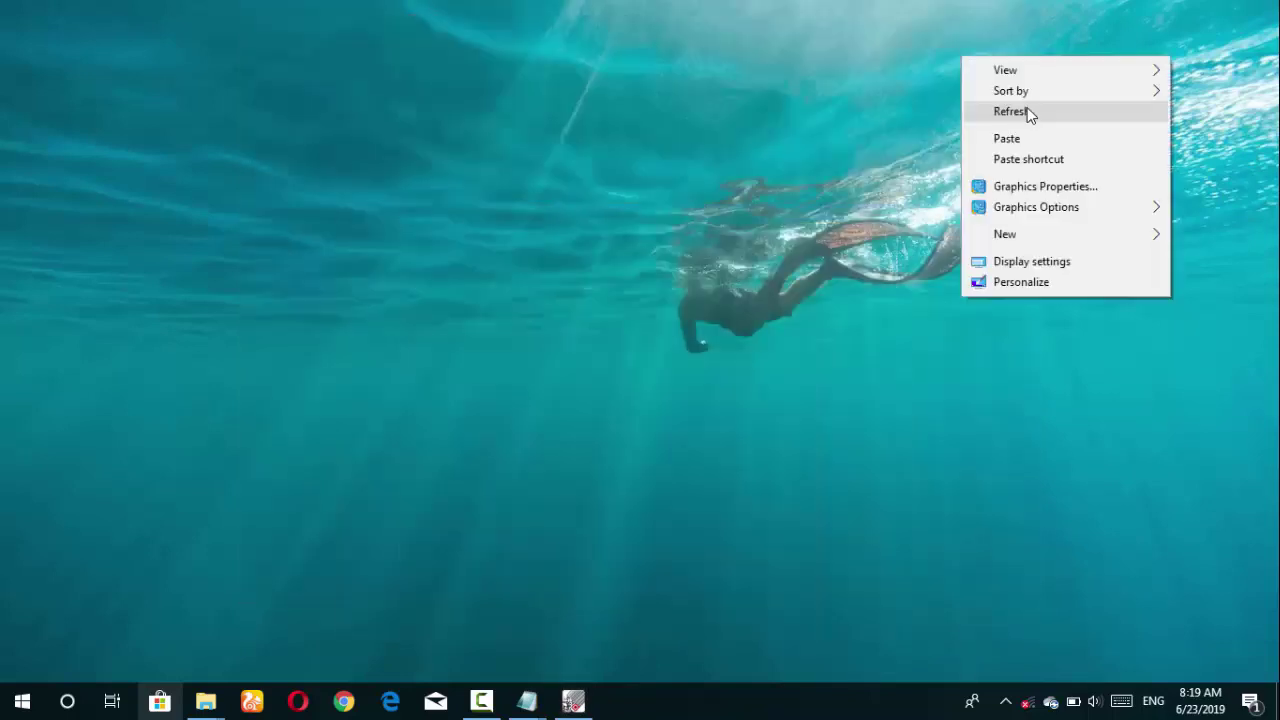
pyautogui.click(990, 116)
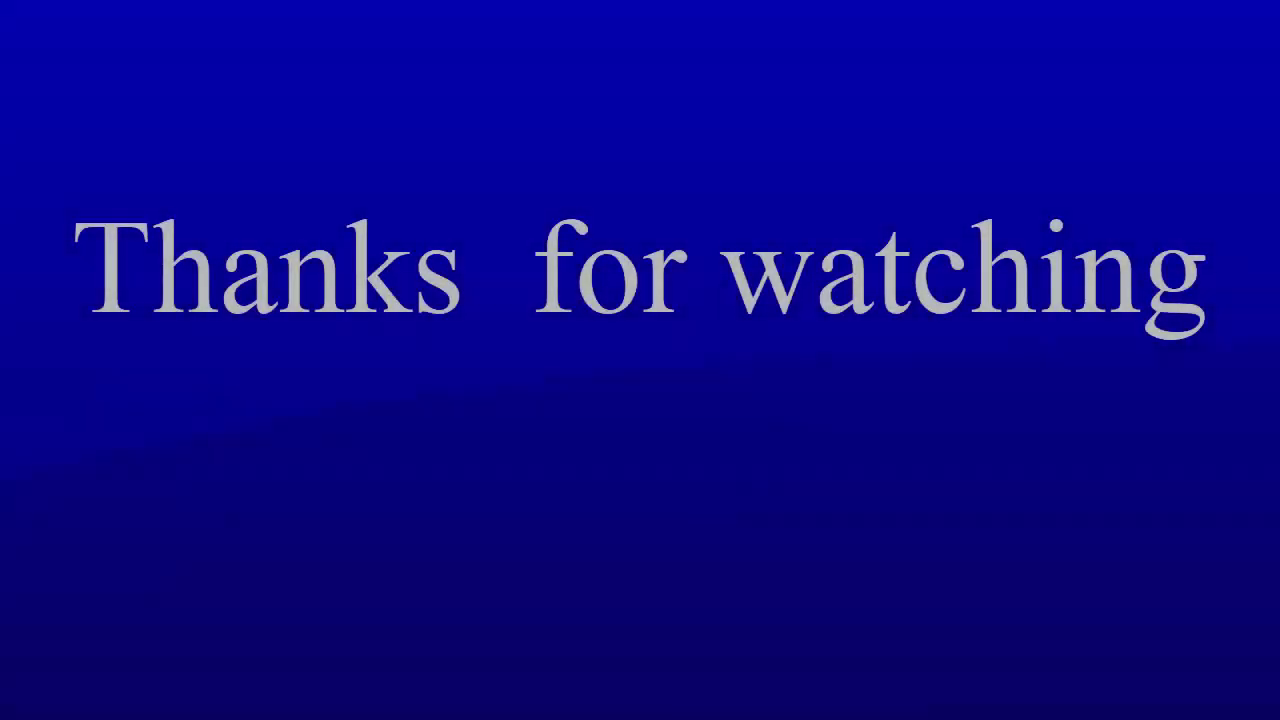